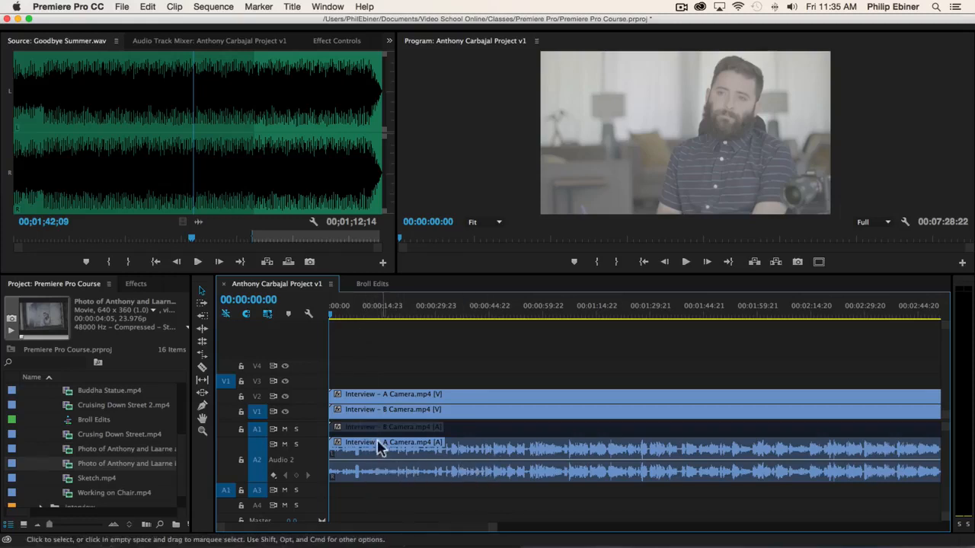
Increase the height of audio track A2 and play the opening of the interview with the timeline enlarged.
{"action": "left_click_drag", "start_coordinate": [315, 482], "coordinate": [331, 501]}
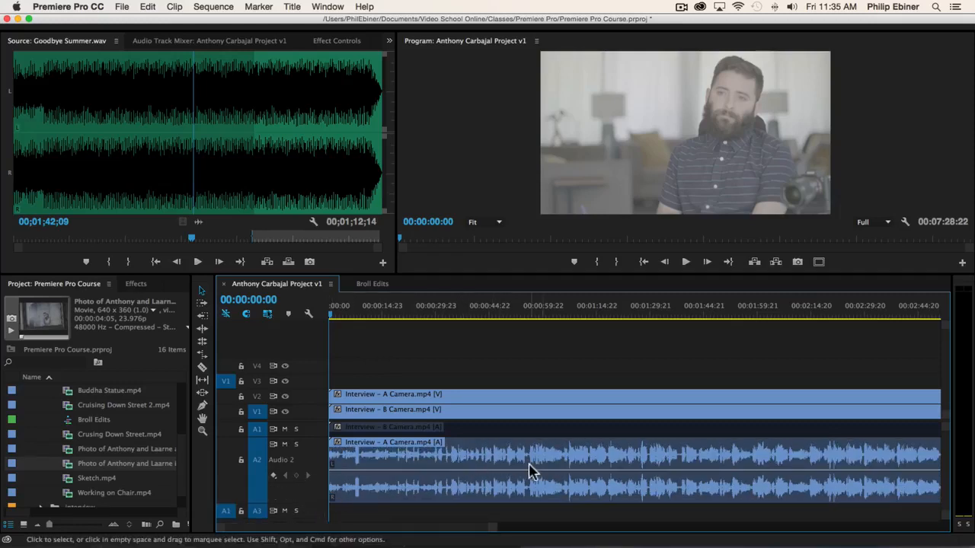
{"action": "left_click", "coordinate": [347, 310]}
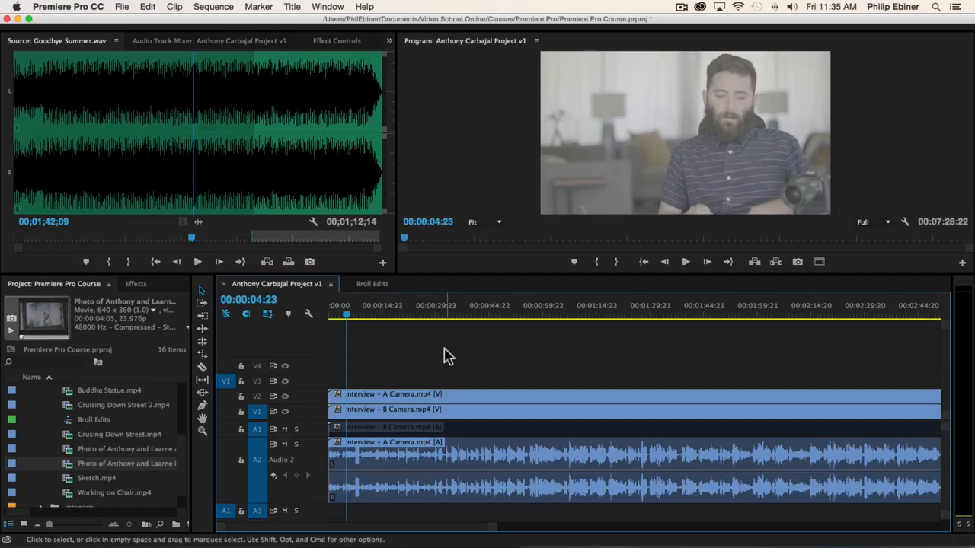
{"action": "key", "text": "space"}
{"action": "key", "text": "equal"}
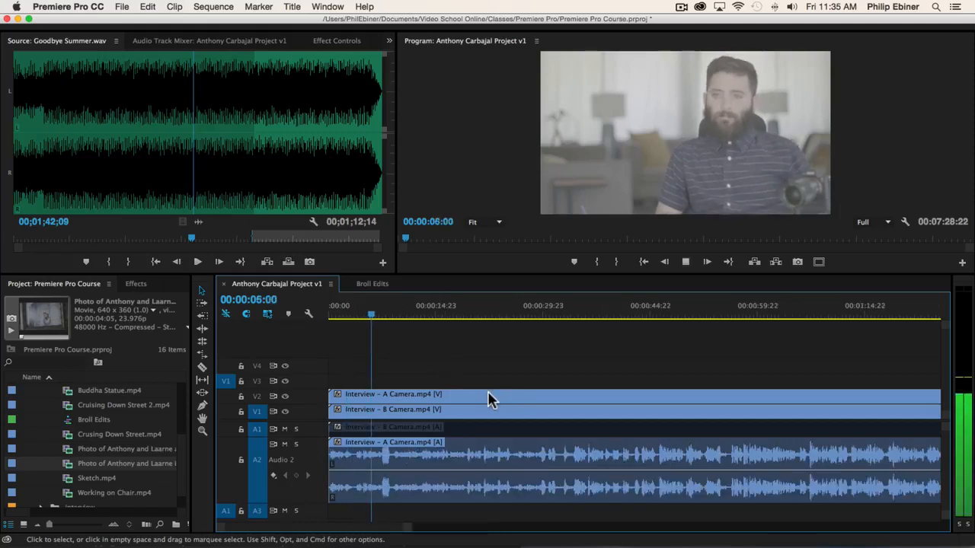
{"action": "key", "text": "space"}
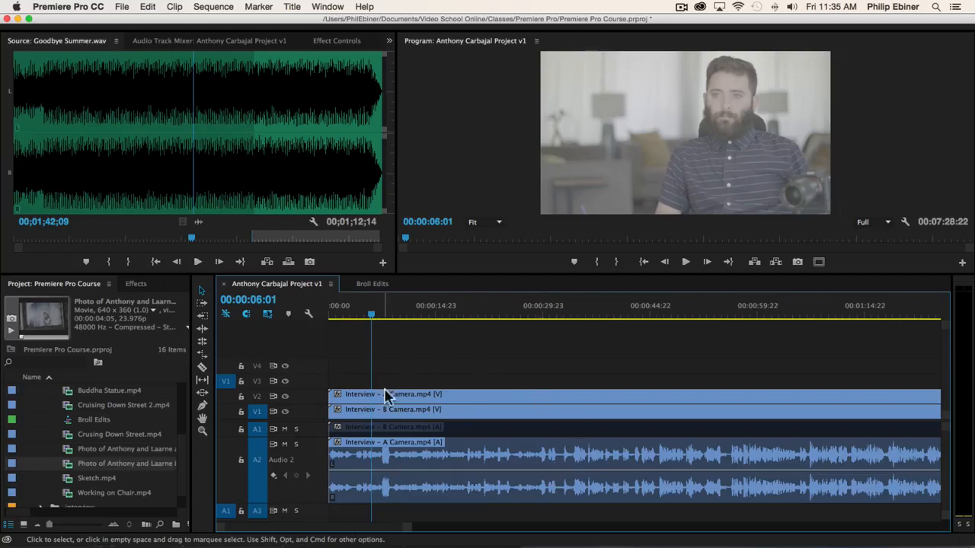
{"action": "key", "text": "Home"}
{"action": "key", "text": "space"}
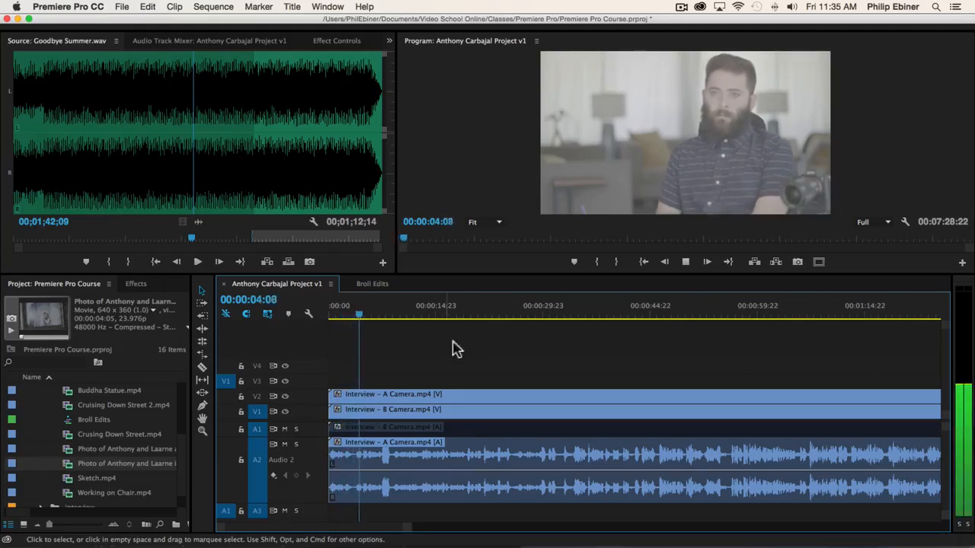
Locate the start of the usable interview and split the clips on all tracks at 00:00:34:02.
{"action": "left_click_drag", "start_coordinate": [372, 315], "coordinate": [559, 317]}
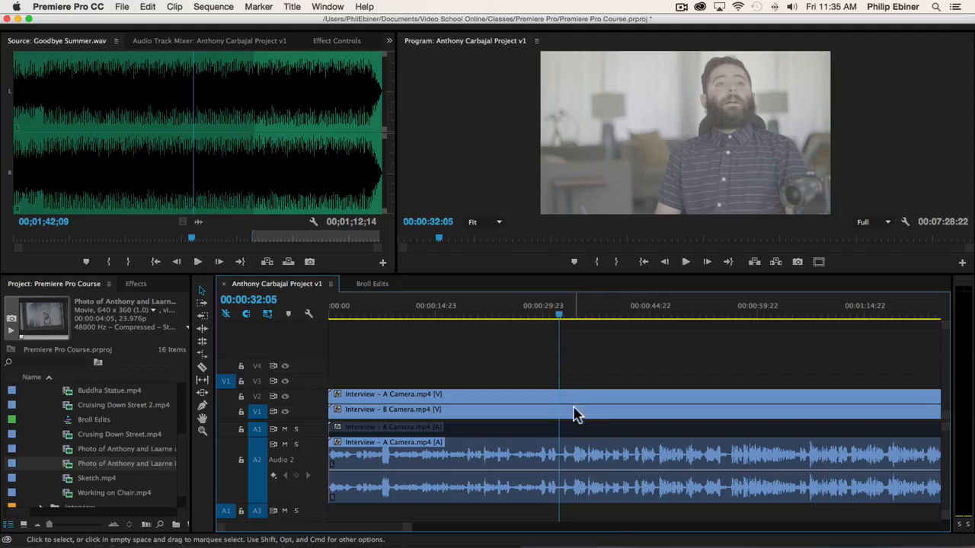
{"action": "left_click", "coordinate": [572, 309]}
{"action": "key", "text": "space"}
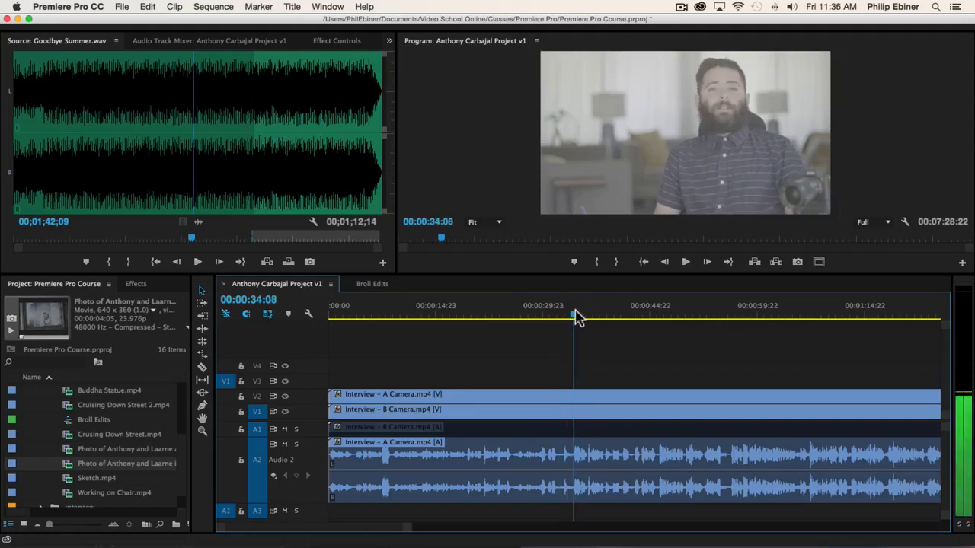
{"action": "left_click_drag", "start_coordinate": [574, 310], "coordinate": [572, 311]}
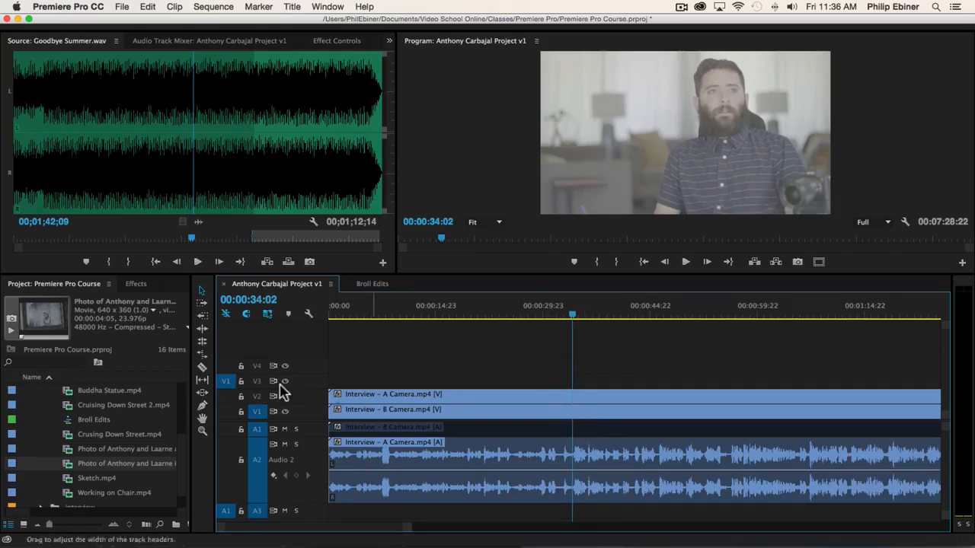
{"action": "key", "text": "c"}
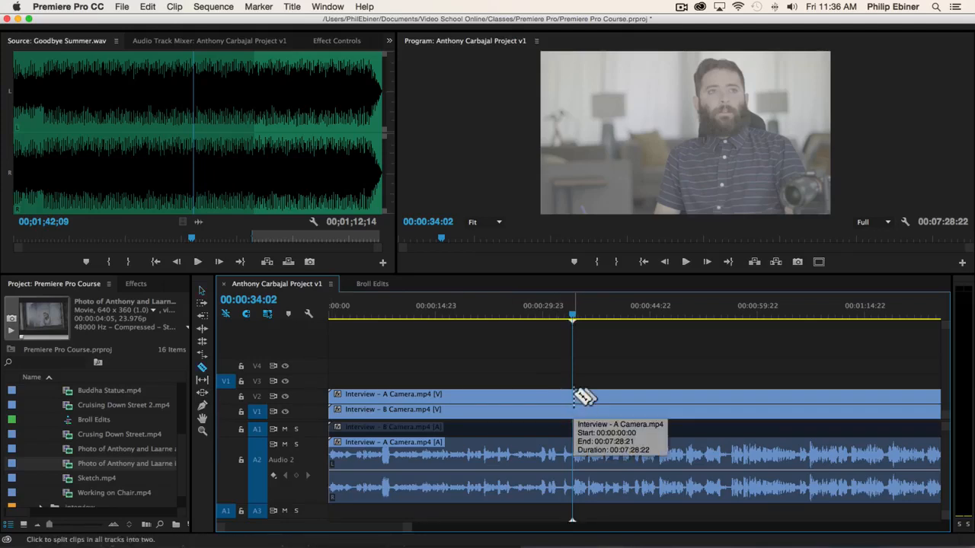
{"action": "left_click", "coordinate": [573, 396]}
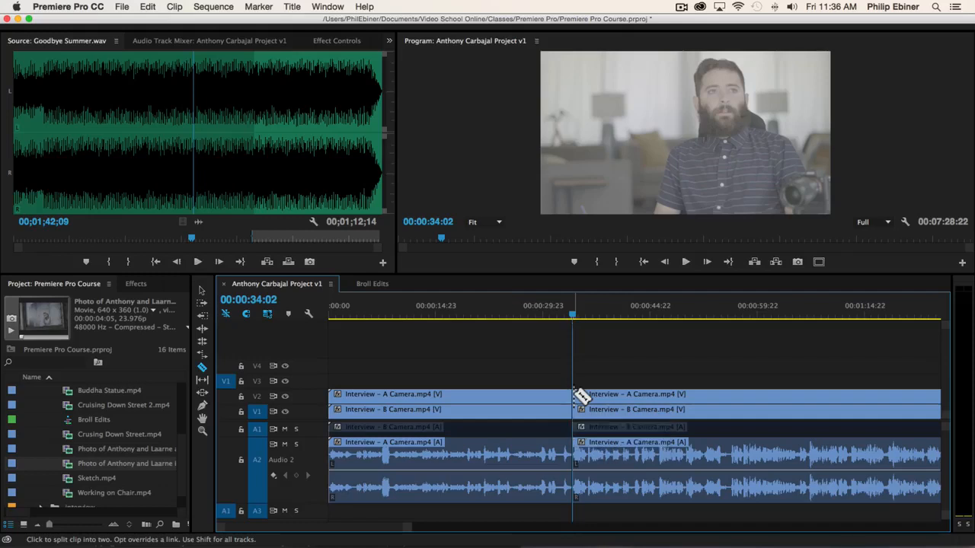
Delete all interview segments before the 00:00:34:02 cut and close the gap they leave.
{"action": "key", "text": "v"}
{"action": "left_click_drag", "start_coordinate": [540, 337], "coordinate": [510, 518]}
{"action": "key", "text": "Delete"}
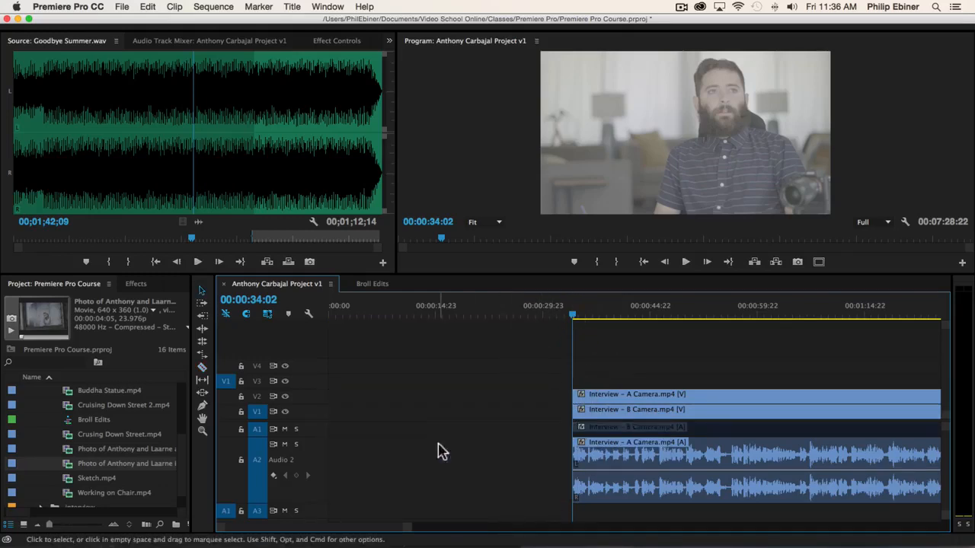
{"action": "left_click", "coordinate": [409, 415]}
{"action": "key", "text": "Delete"}
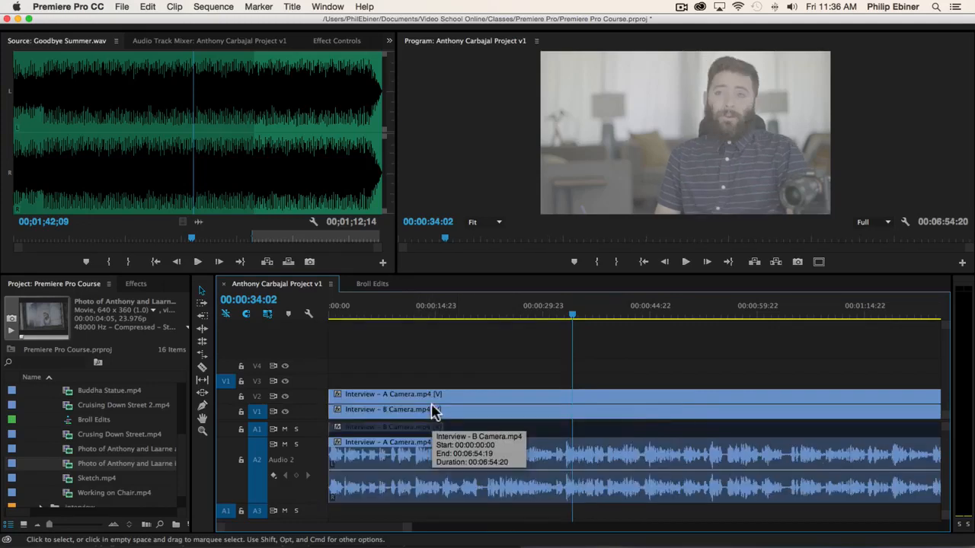
Play the trimmed interview from its start and split the clips on all tracks at 00:00:08:01.
{"action": "key", "text": "Home"}
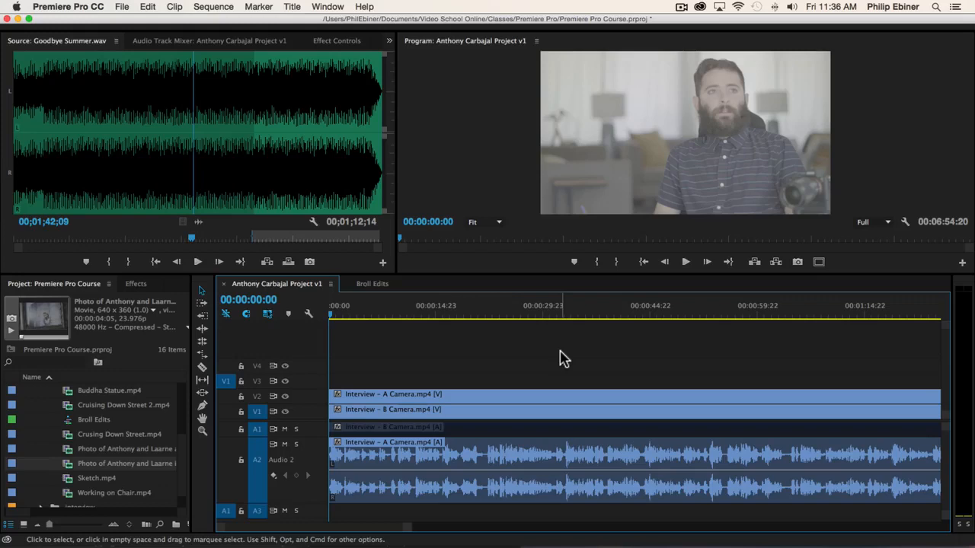
{"action": "key", "text": "XF86AudioLowerVolume"}
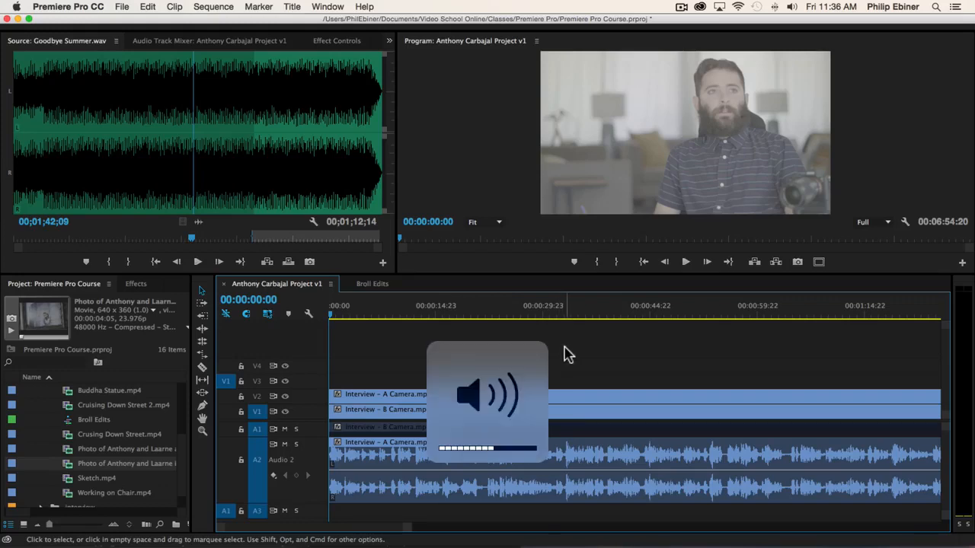
{"action": "key", "text": "XF86AudioRaiseVolume"}
{"action": "key", "text": "space"}
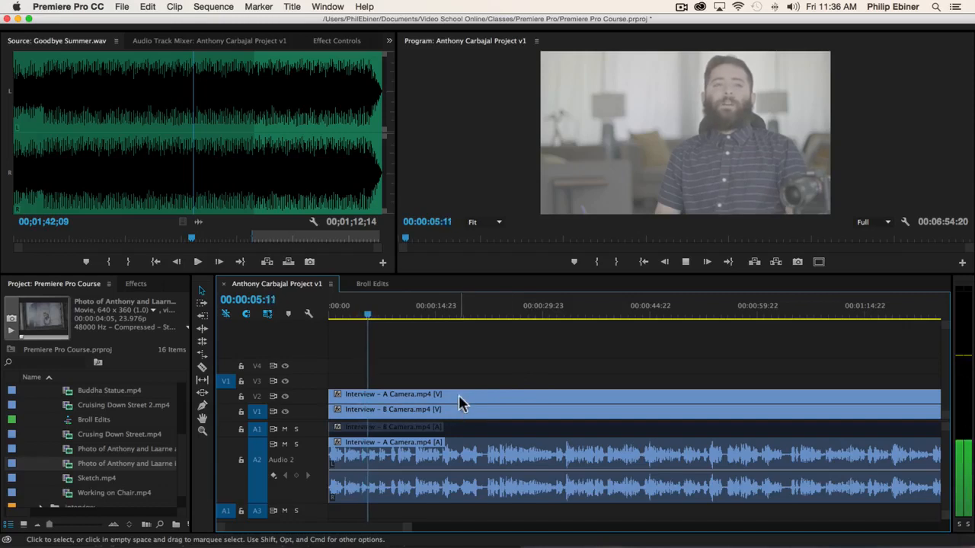
{"action": "key", "text": "c"}
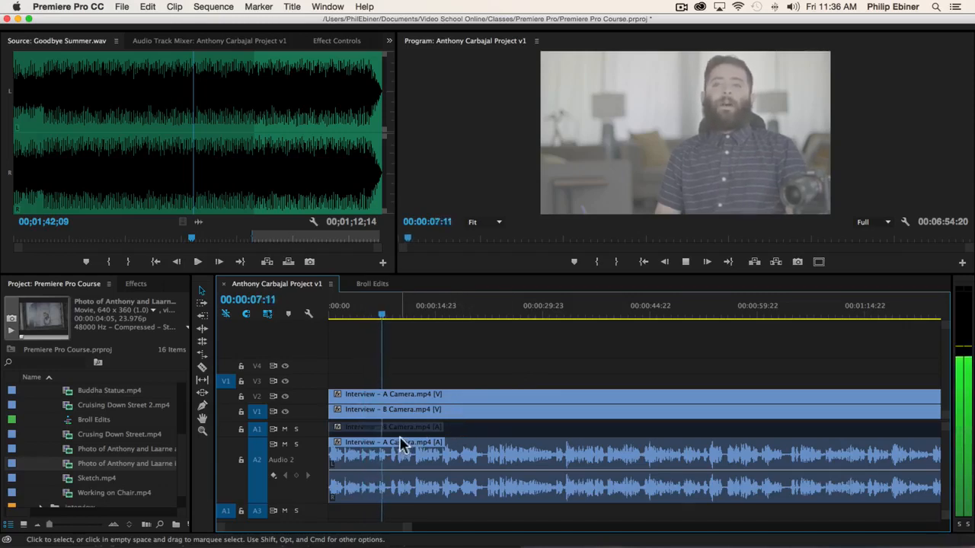
{"action": "key", "text": "space"}
{"action": "left_click", "coordinate": [388, 402]}
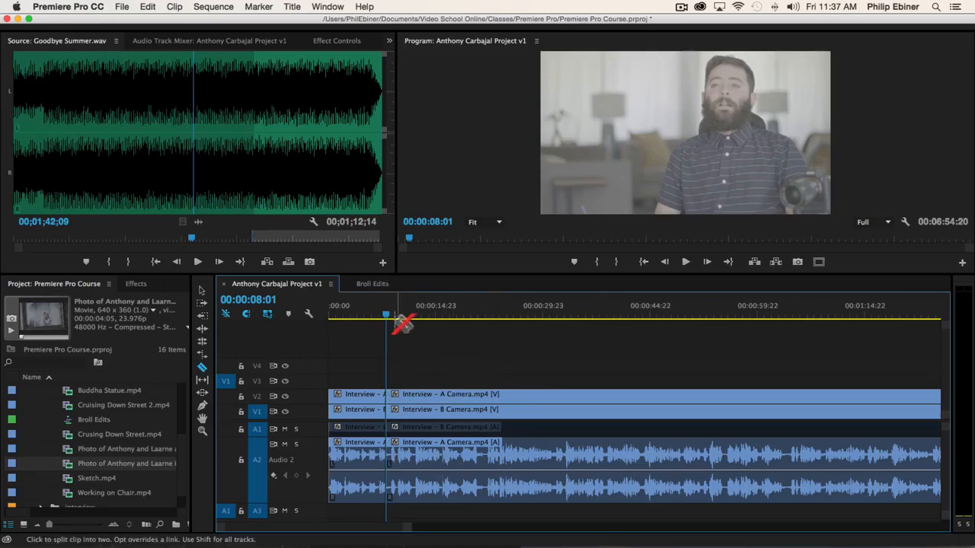
Move the first A Camera video segment from V2 up to V3 to mark it as selected footage.
{"action": "left_click_drag", "start_coordinate": [387, 318], "coordinate": [411, 323]}
{"action": "key", "text": "v"}
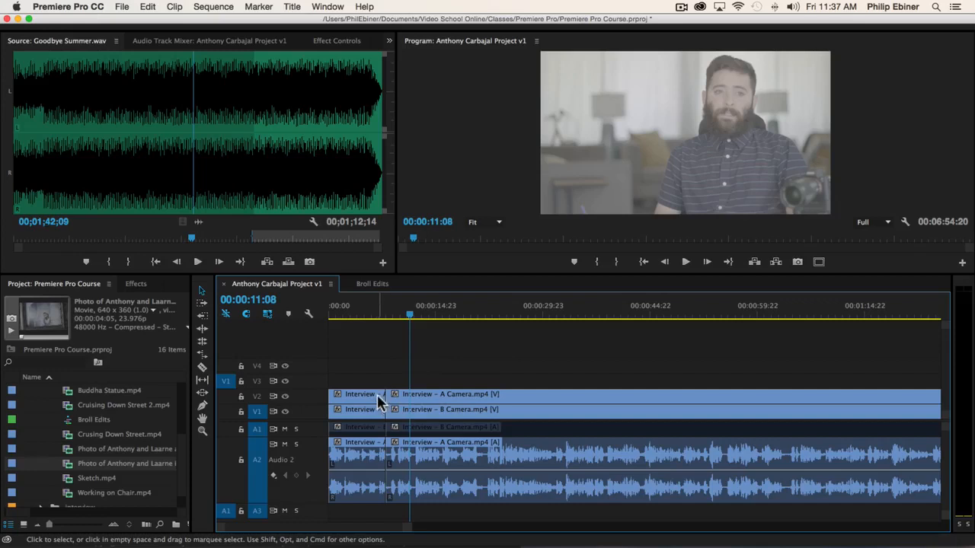
{"action": "left_click", "coordinate": [355, 314]}
{"action": "left_click_drag", "start_coordinate": [373, 394], "coordinate": [372, 380]}
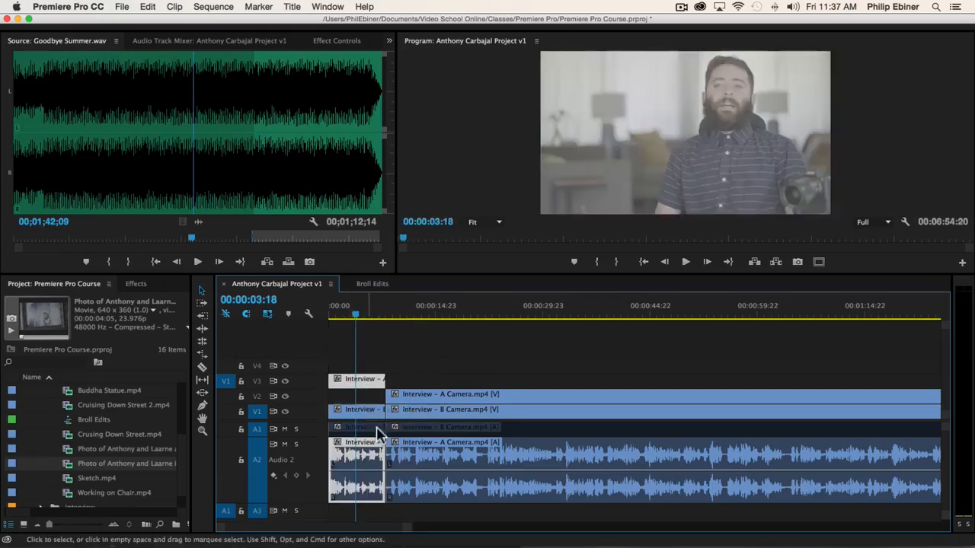
{"action": "scroll", "coordinate": [413, 483], "scroll_direction": "down", "scroll_amount": 1}
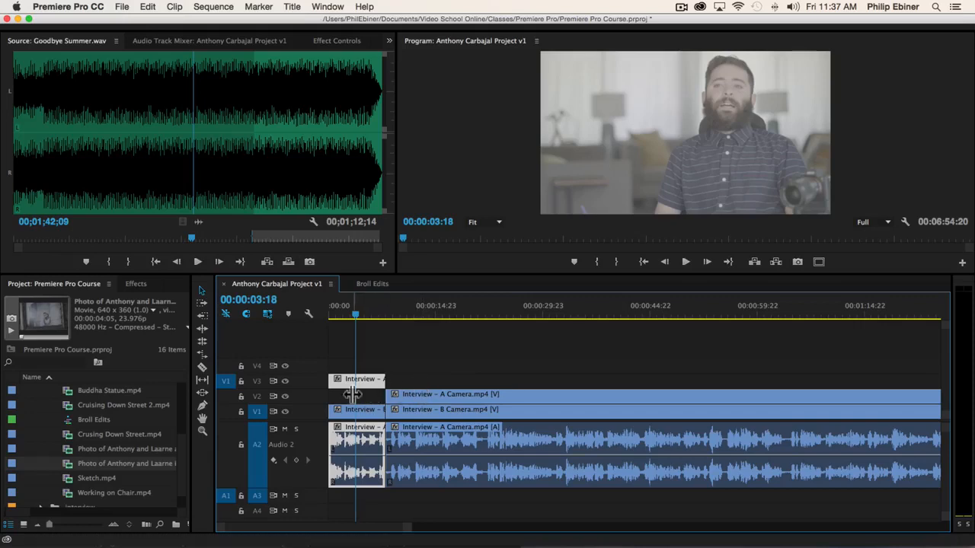
Play the interview from 00:00:07:04 to 00:00:32:16 to listen for the next usable statement.
{"action": "left_click", "coordinate": [380, 312]}
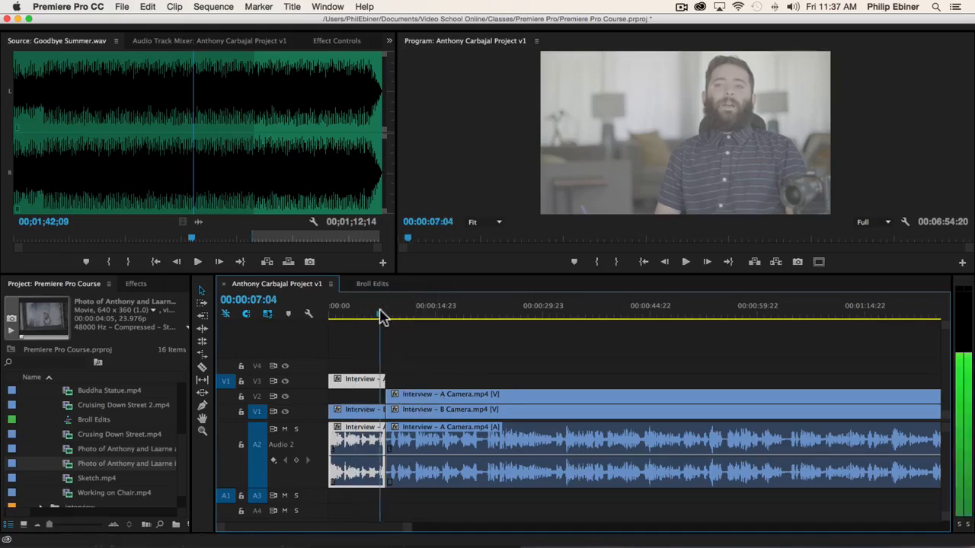
{"action": "key", "text": "space"}
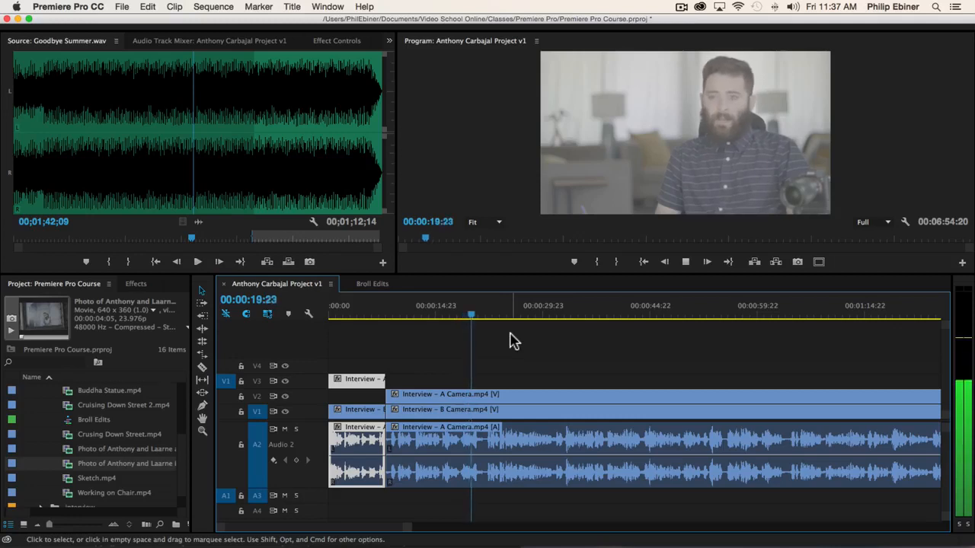
{"action": "key", "text": "space"}
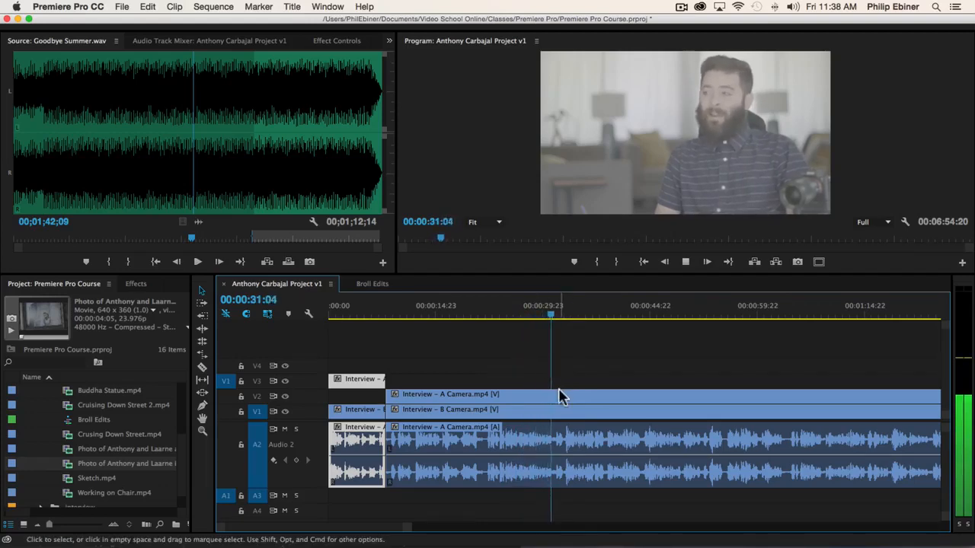
{"action": "key", "text": "space"}
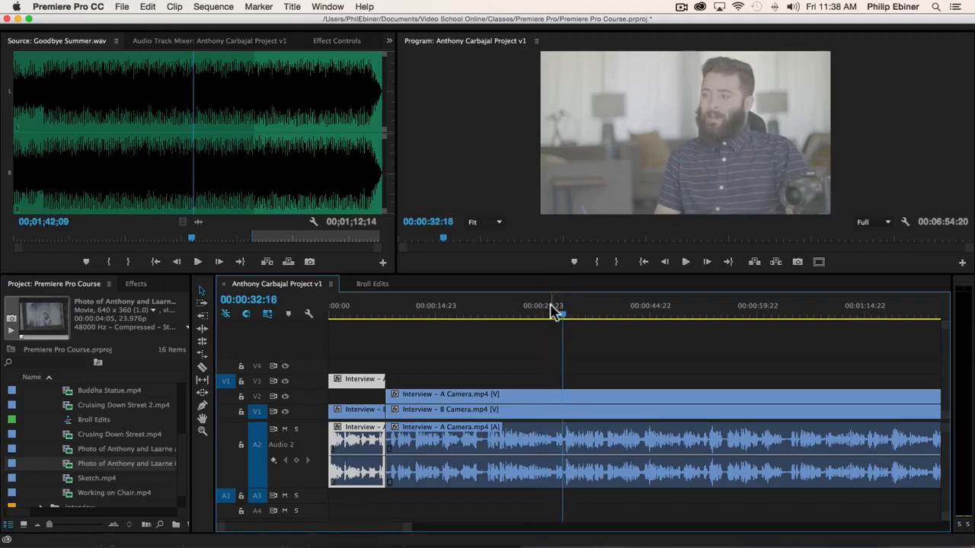
Replay the interview from 00:00:22:12 and place the playhead at 00:00:24:09, near the start of the next usable statement.
{"action": "left_click", "coordinate": [489, 314]}
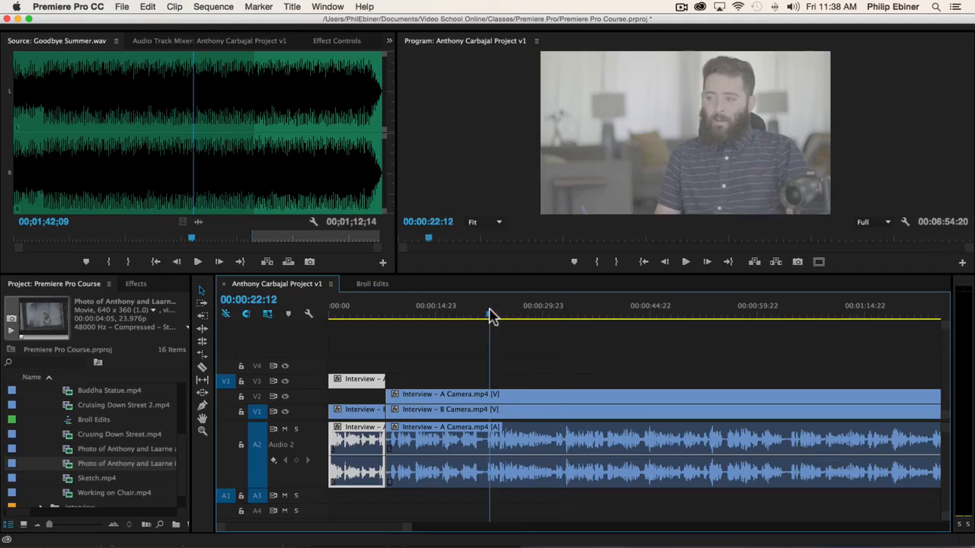
{"action": "key", "text": "space"}
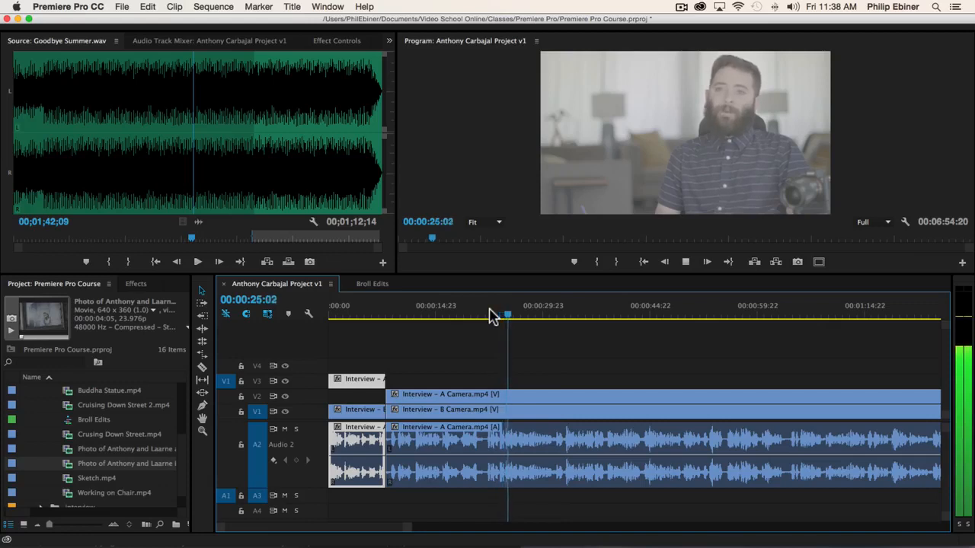
{"action": "key", "text": "space"}
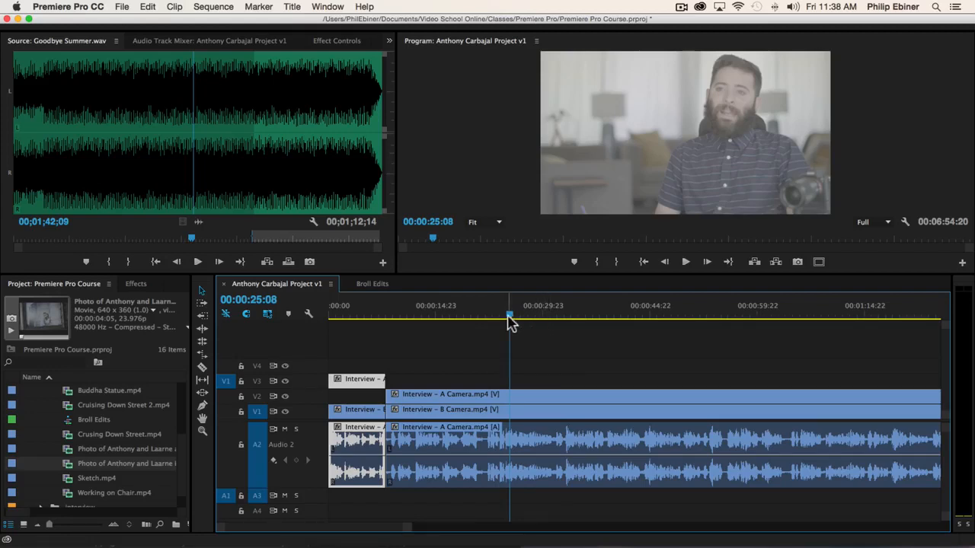
{"action": "left_click_drag", "start_coordinate": [507, 316], "coordinate": [500, 315]}
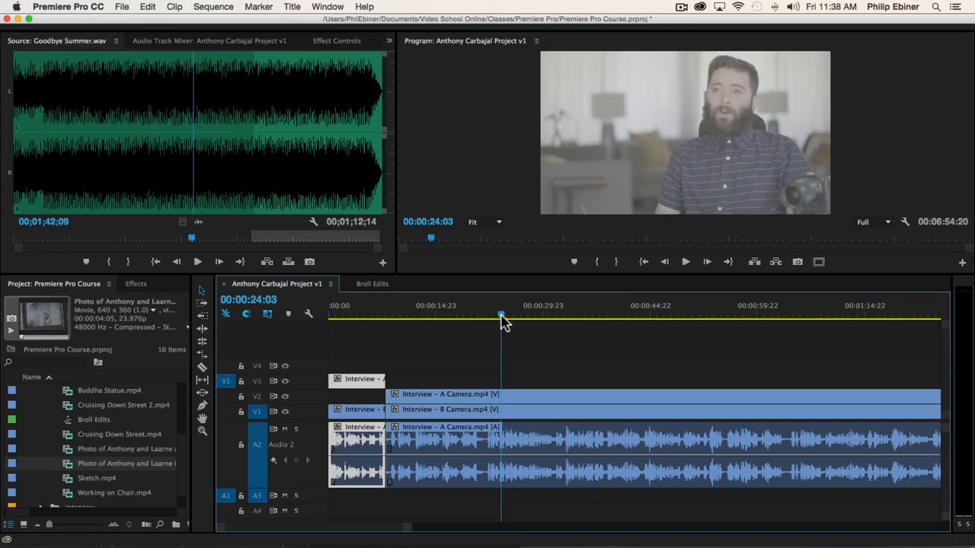
{"action": "left_click_drag", "start_coordinate": [501, 315], "coordinate": [505, 315]}
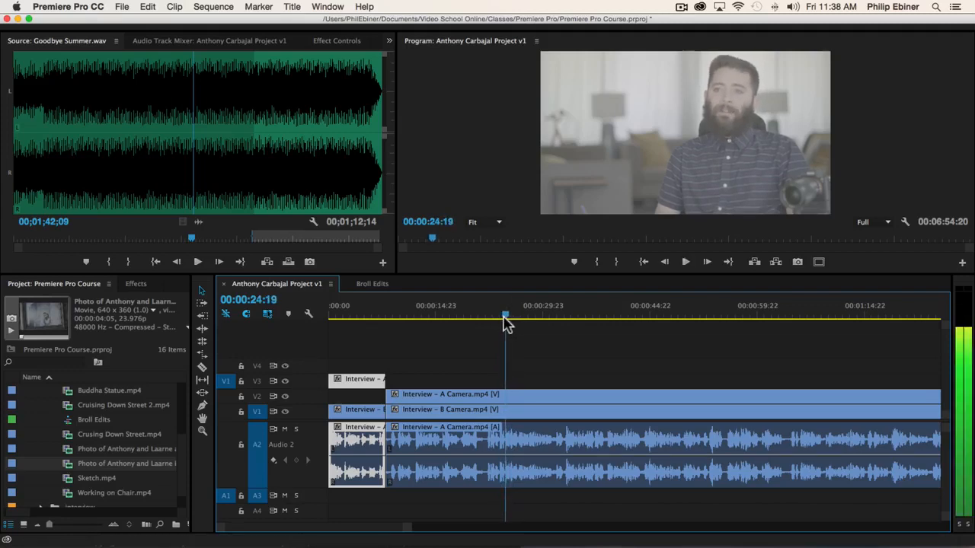
{"action": "key", "text": "space"}
{"action": "left_click", "coordinate": [503, 315]}
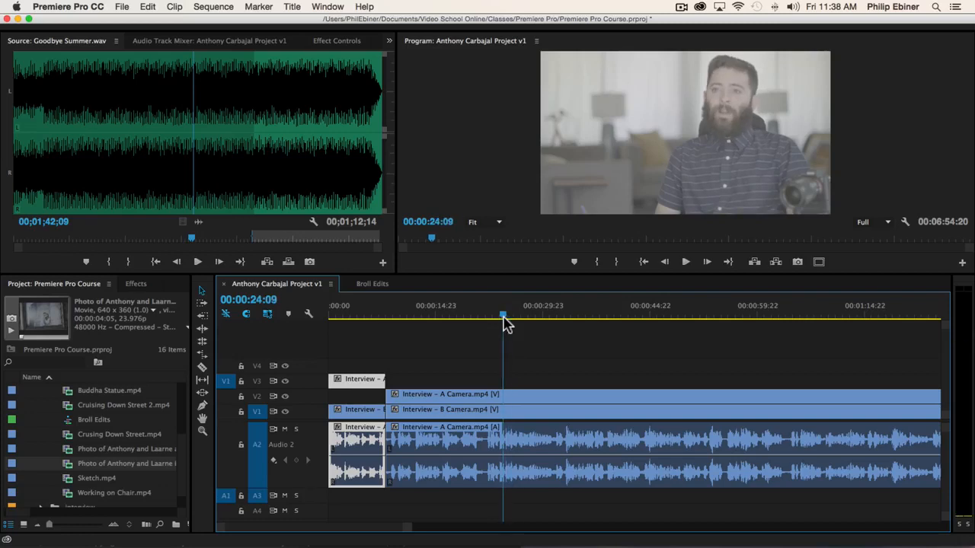
Shuttle backward and forward through the interview between 00:00:24:09 and 00:00:29:03 to check the statement against the enlarged waveform.
{"action": "key", "text": "equal"}
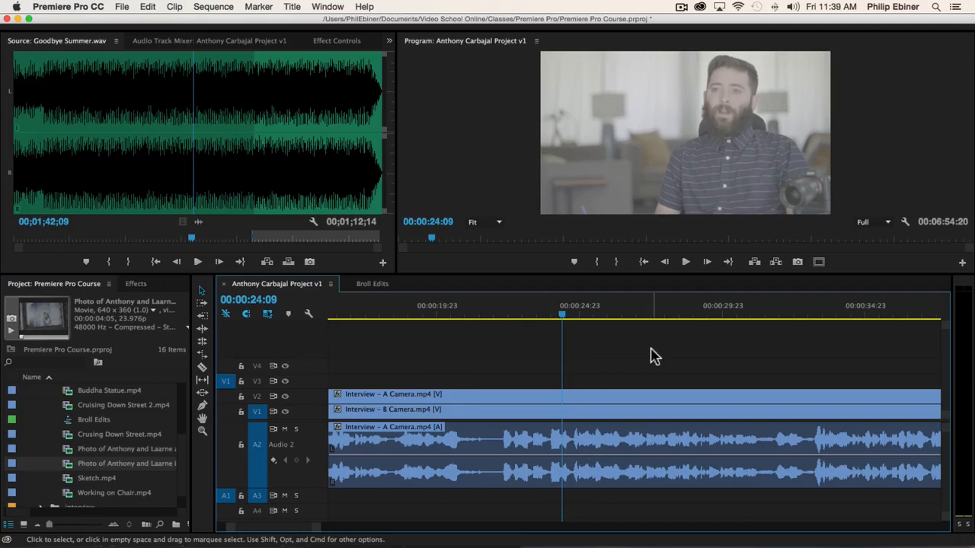
{"action": "key", "text": "space"}
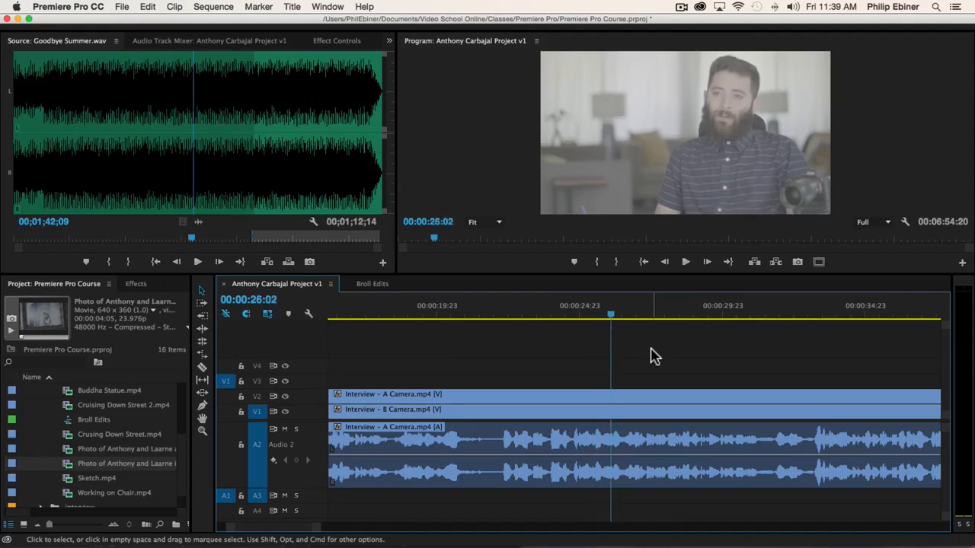
{"action": "key", "text": "j"}
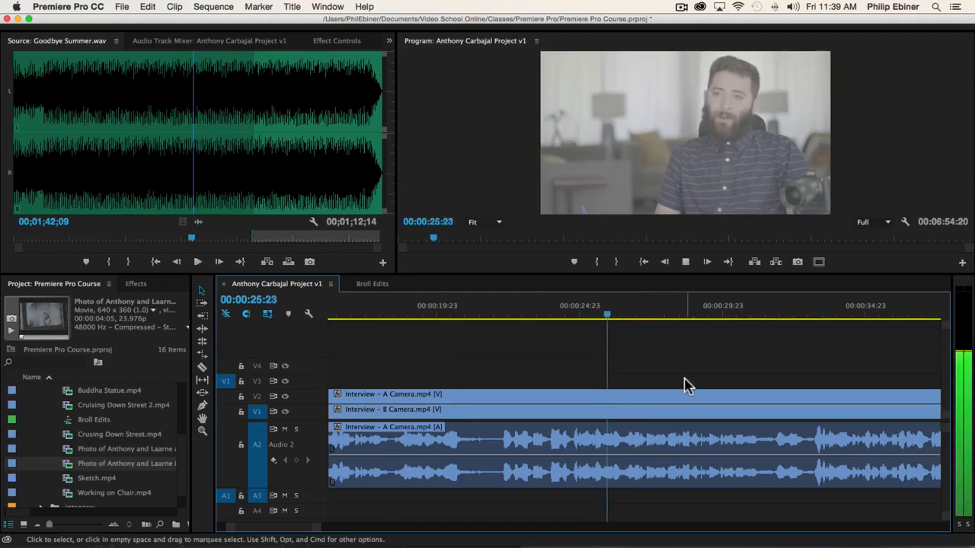
{"action": "key", "text": "k"}
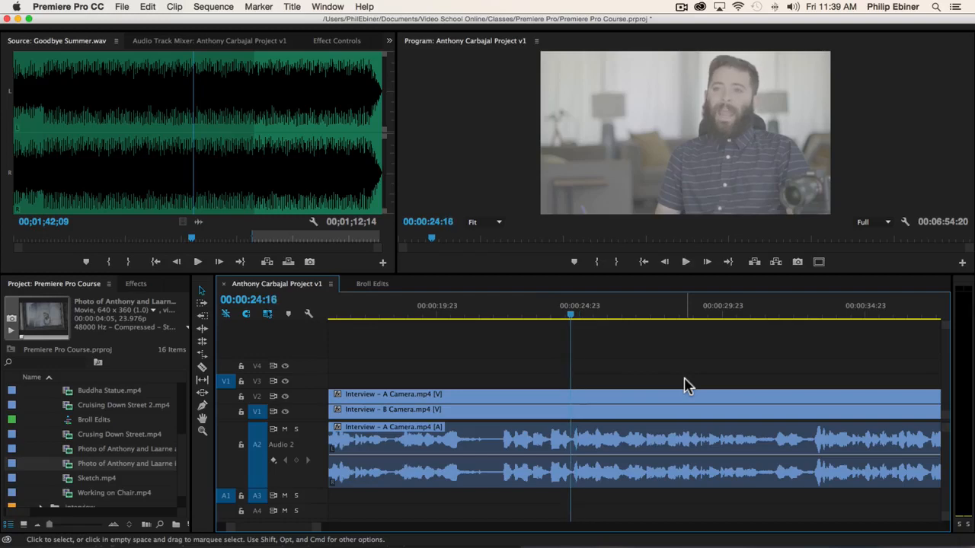
{"action": "key", "text": "l"}
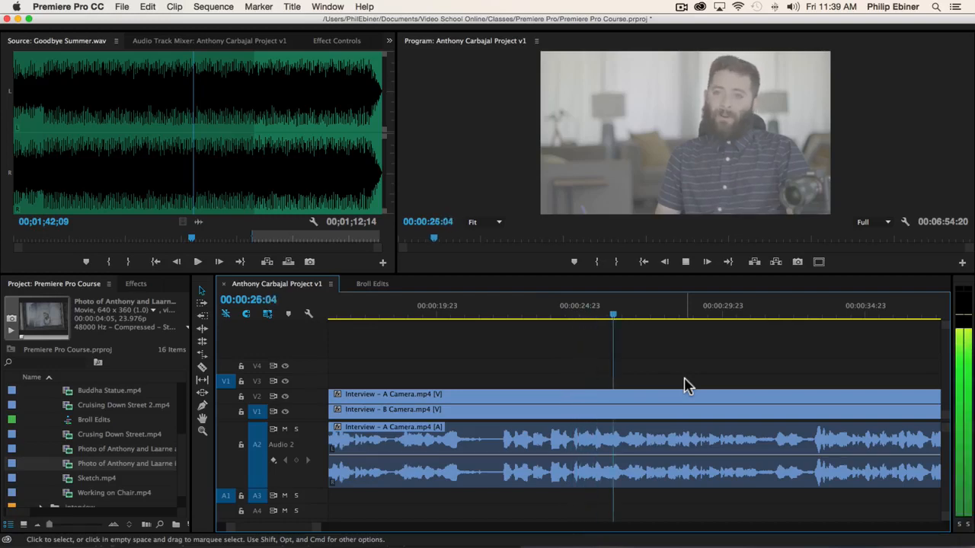
{"action": "key", "text": "k"}
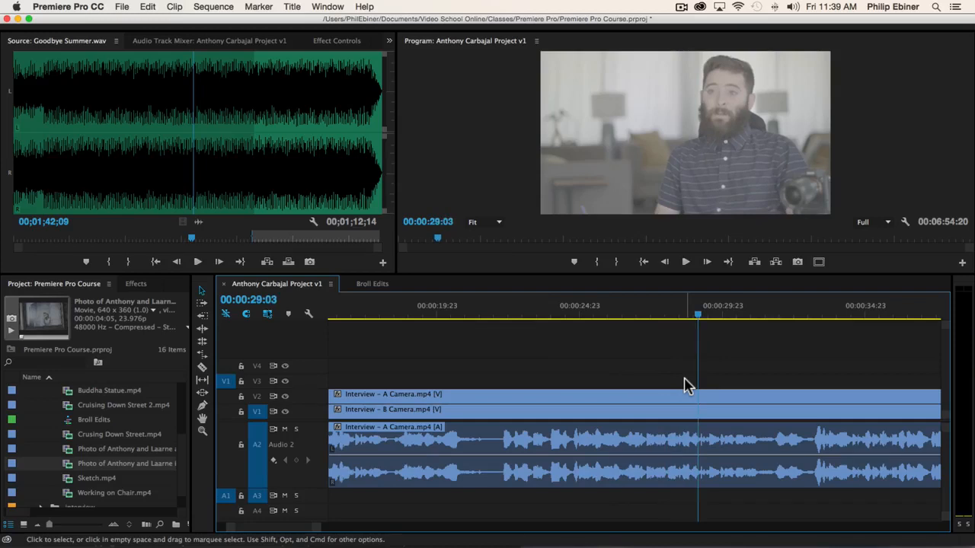
{"action": "key", "text": "j"}
{"action": "key", "text": "j"}
{"action": "key", "text": "k"}
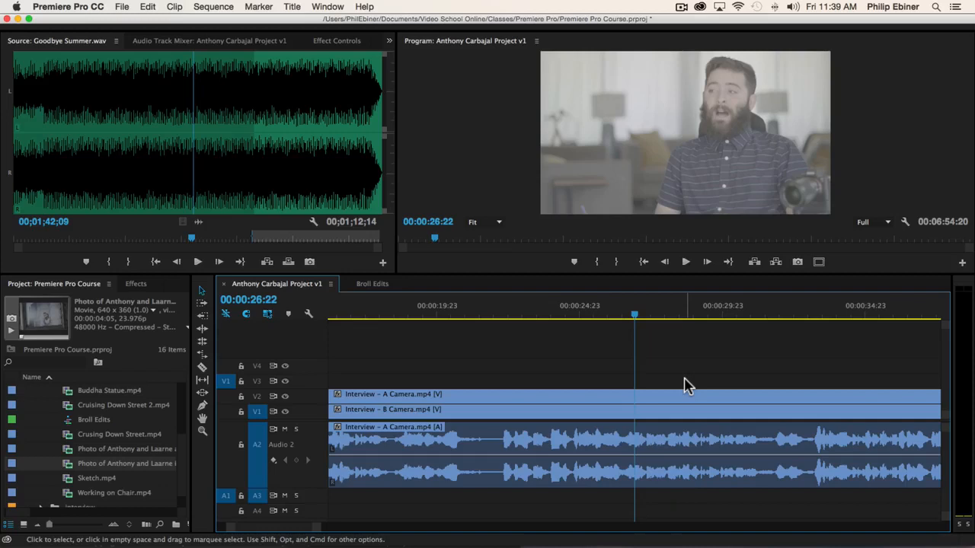
Replay the interview from 00:00:22:22 and narrow the statement's starting point down to 00:00:24:16.
{"action": "left_click", "coordinate": [521, 312]}
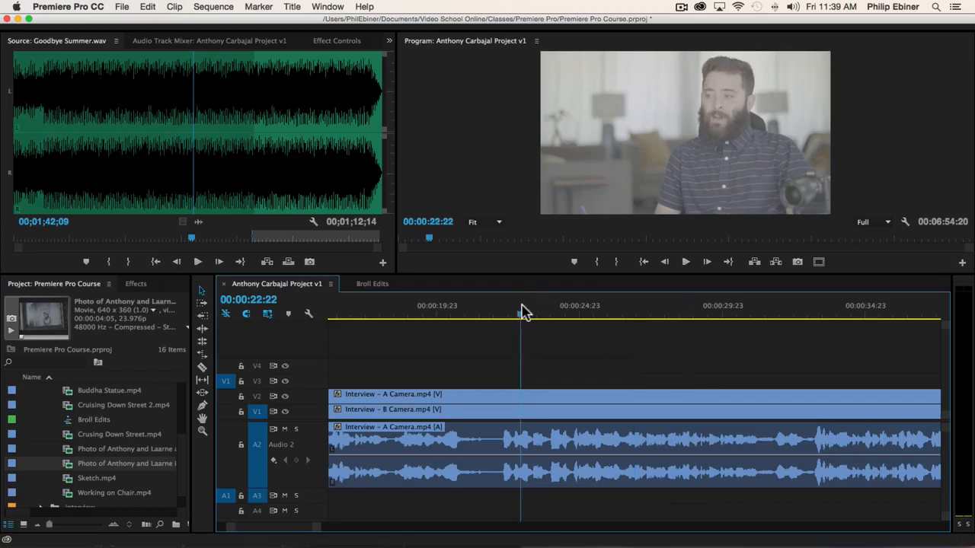
{"action": "key", "text": "l"}
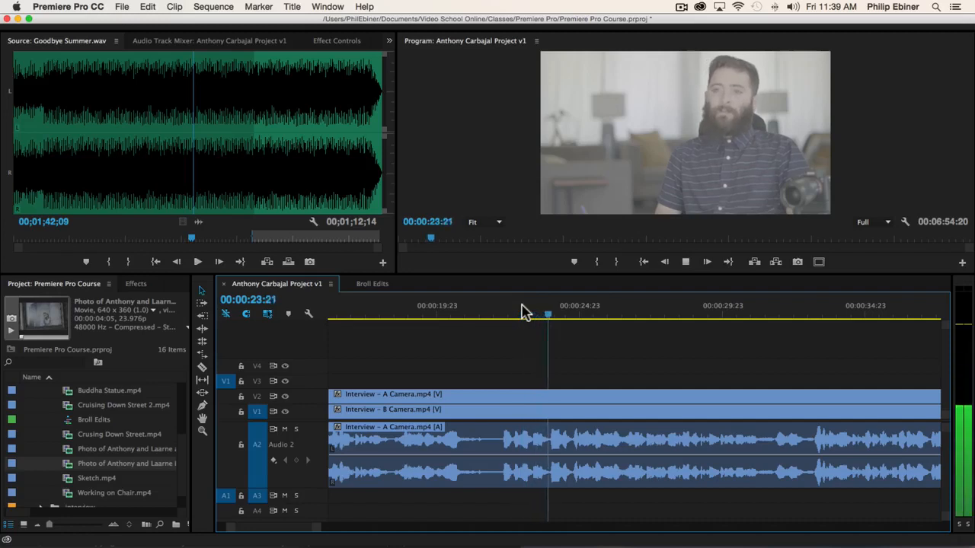
{"action": "key", "text": "k"}
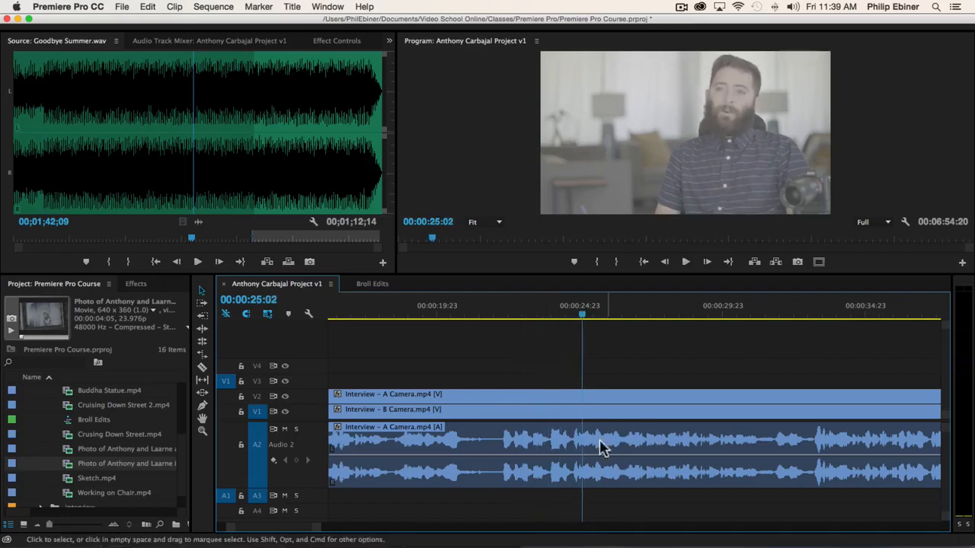
{"action": "left_click_drag", "start_coordinate": [582, 314], "coordinate": [573, 313]}
{"action": "key", "text": "l"}
{"action": "key", "text": "k"}
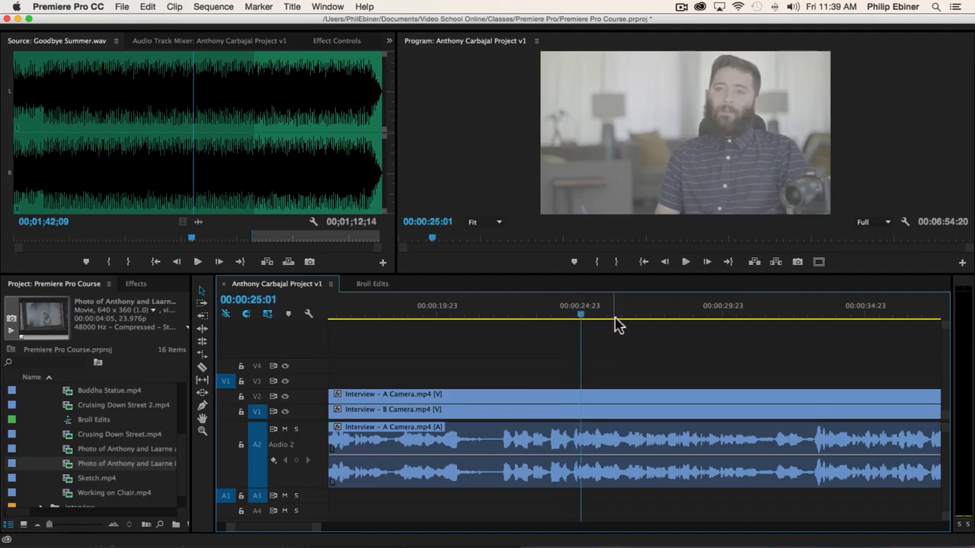
{"action": "key", "text": "j"}
{"action": "key", "text": "k"}
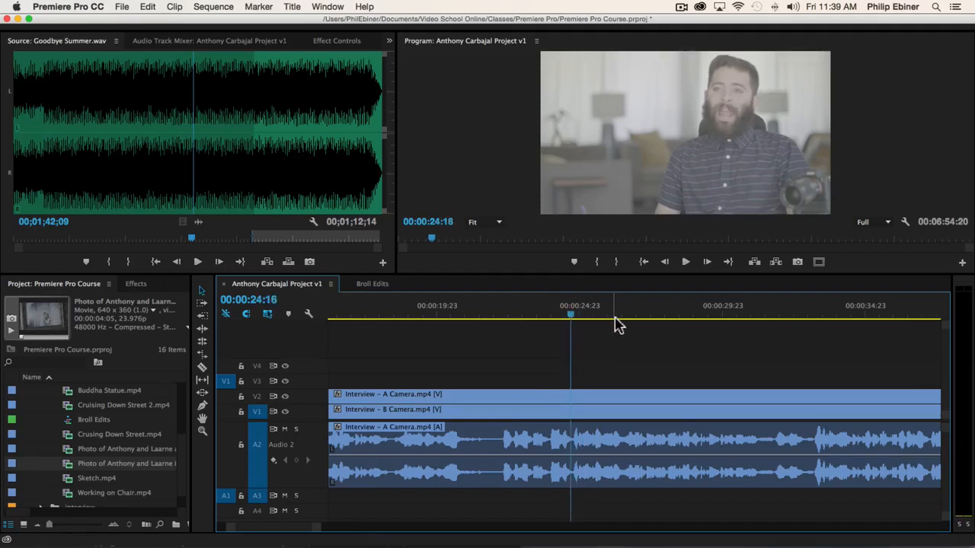
Fine-tune the playhead frame by frame and split the clips on all tracks at 00:00:24:17.
{"action": "key", "text": "Right"}
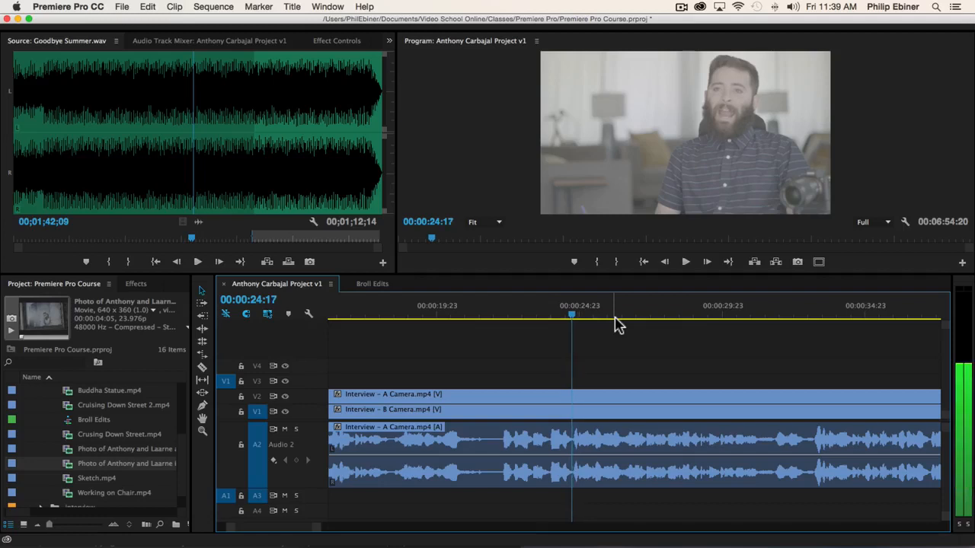
{"action": "key", "text": "Left"}
{"action": "key", "text": "Right"}
{"action": "key", "text": "Right"}
{"action": "key", "text": "Left"}
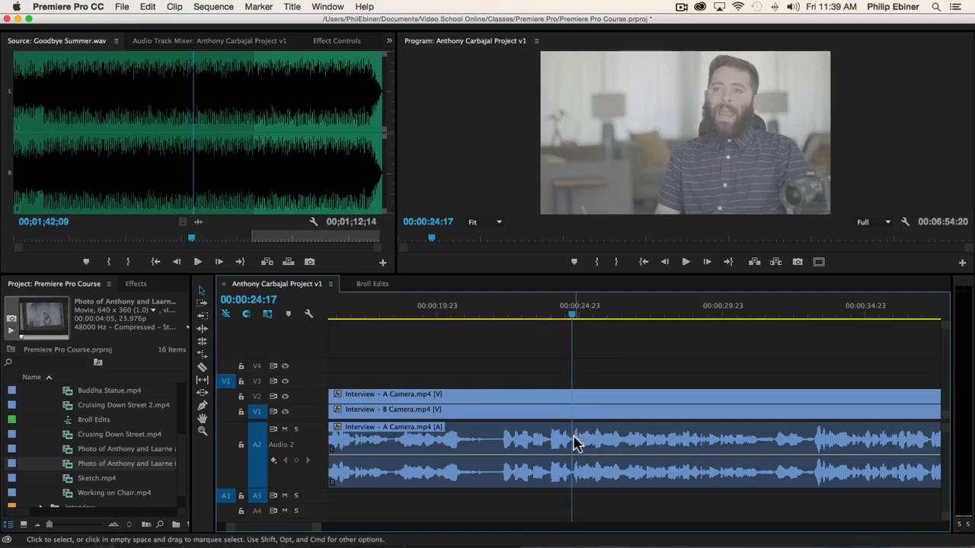
{"action": "key", "text": "c"}
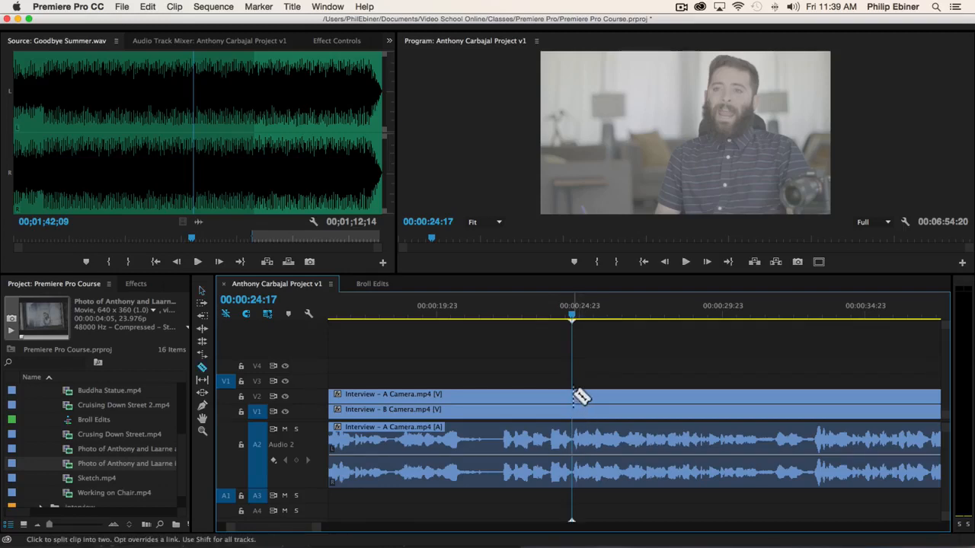
{"action": "left_click", "coordinate": [578, 395]}
{"action": "key", "text": "v"}
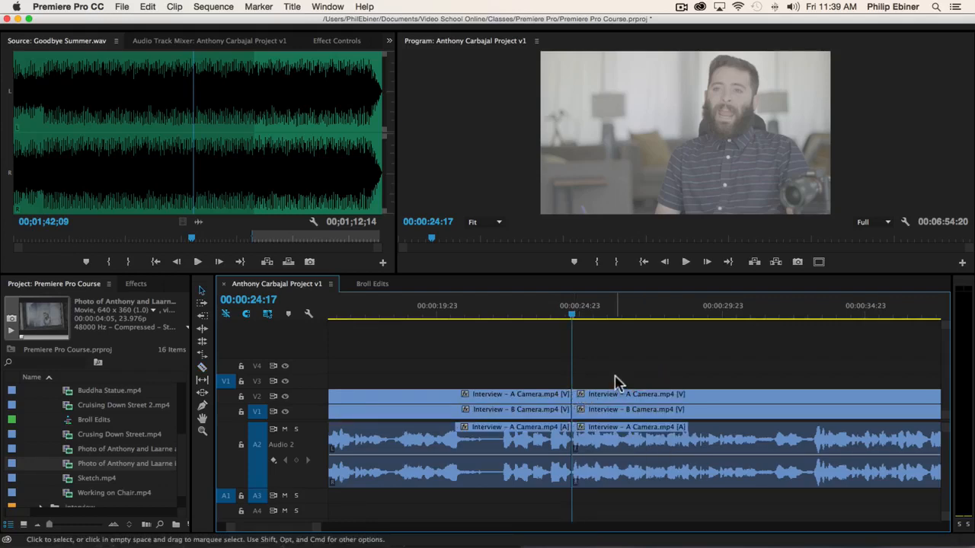
Play the statement from the new cut to its end and split the clips on all tracks at 00:00:31:05.
{"action": "key", "text": "space"}
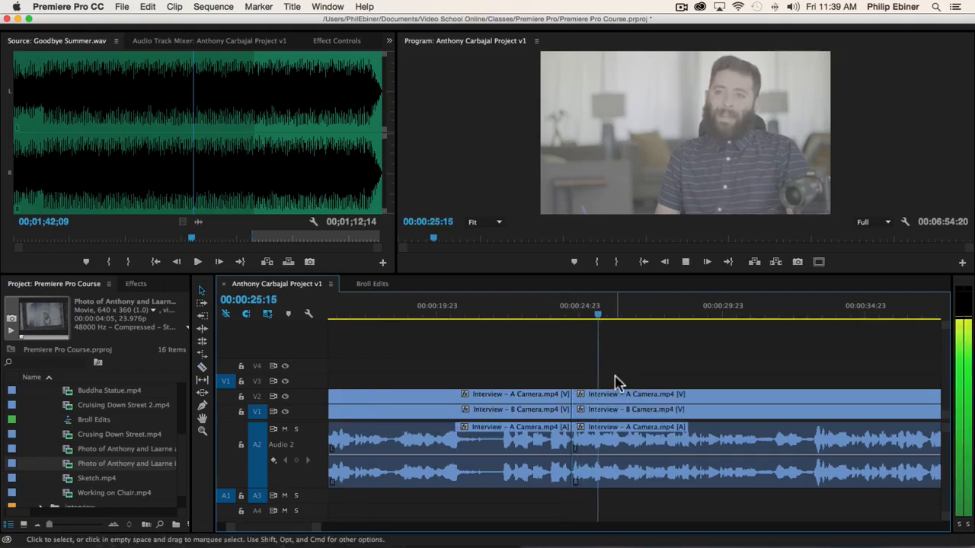
{"action": "scroll", "coordinate": [674, 365], "scroll_direction": "right", "scroll_amount": 3}
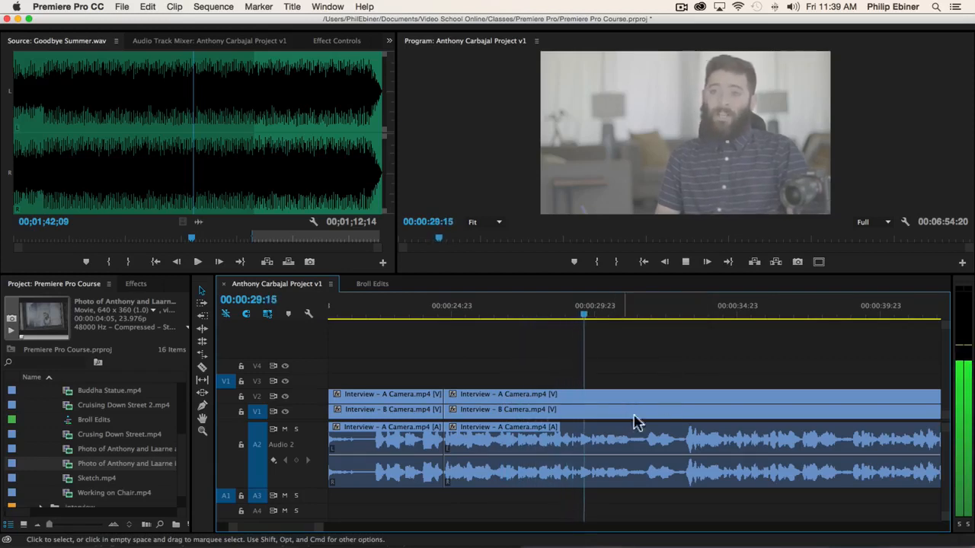
{"action": "key", "text": "space"}
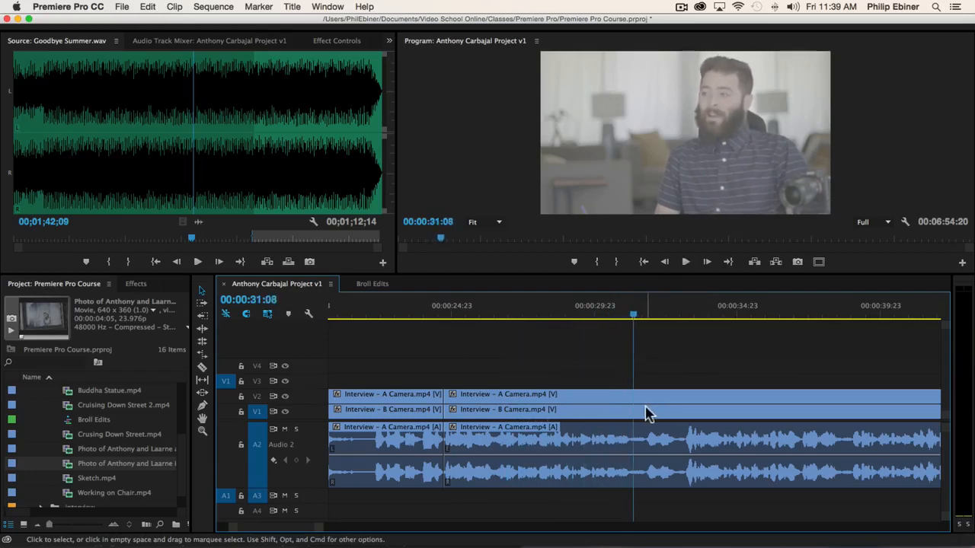
{"action": "key", "text": "Left"}
{"action": "key", "text": "Left"}
{"action": "key", "text": "Left"}
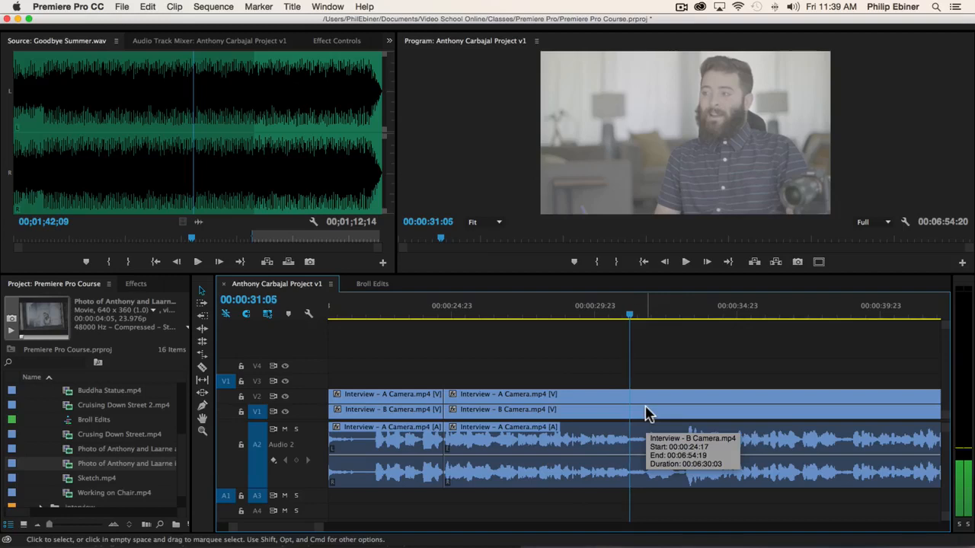
{"action": "key", "text": "c"}
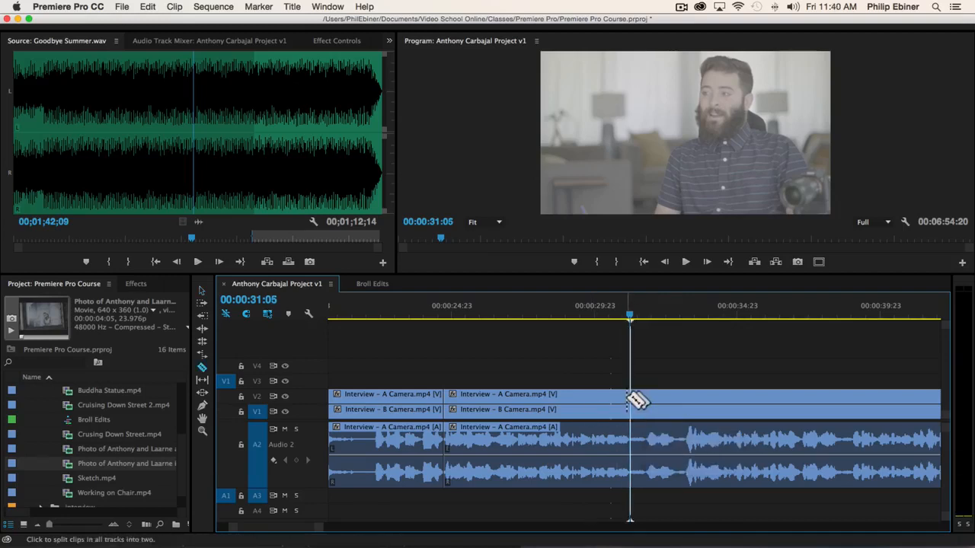
{"action": "left_click", "coordinate": [636, 402]}
{"action": "key", "text": "v"}
Move the A Camera video segment between 00:00:24:17 and 00:00:31:05 from V2 up to V3 to mark it as selected.
{"action": "left_click_drag", "start_coordinate": [558, 395], "coordinate": [632, 376]}
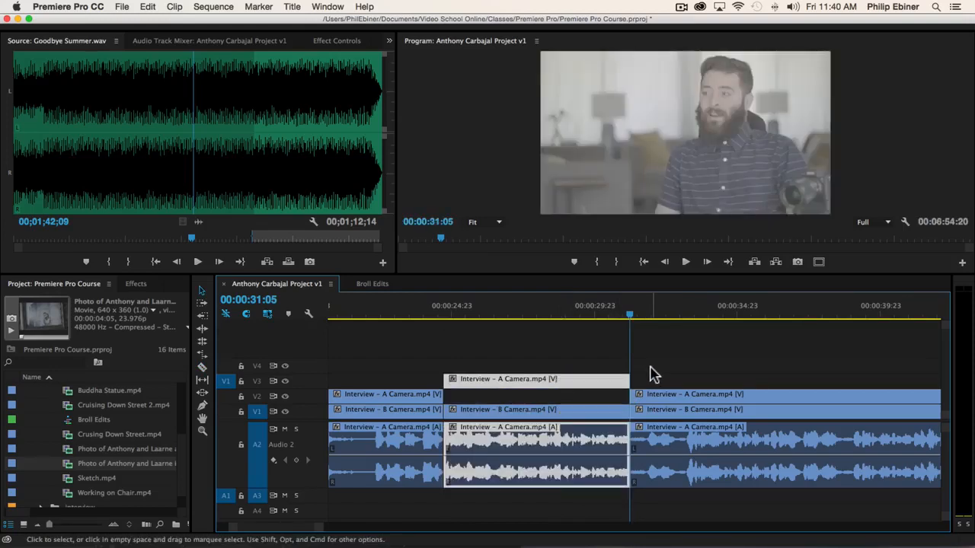
{"action": "key", "text": "minus"}
{"action": "key", "text": "minus"}
{"action": "key", "text": "minus"}
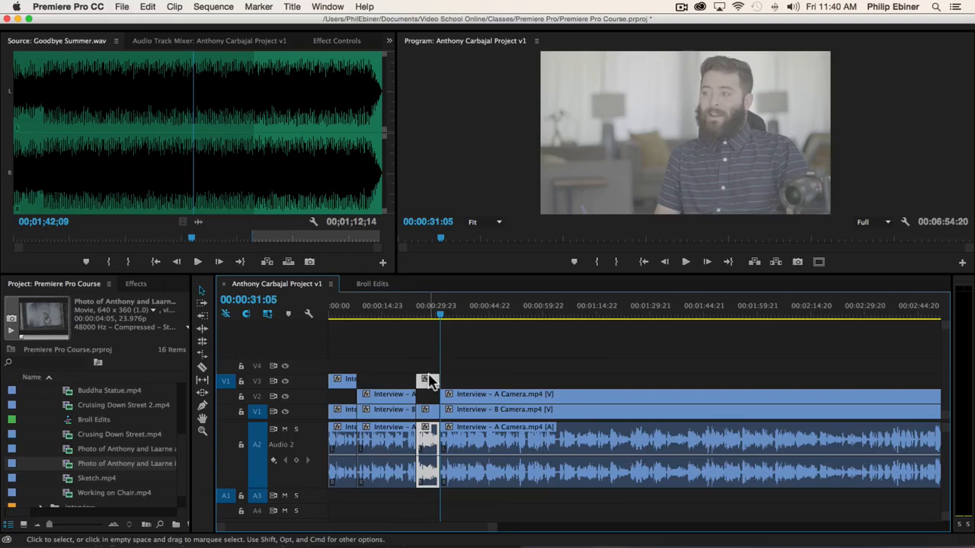
Play the interview from 00:00:31:05 to 00:01:44:02, listening for further usable statements.
{"action": "key", "text": "space"}
{"action": "key", "text": "equal"}
{"action": "key", "text": "equal"}
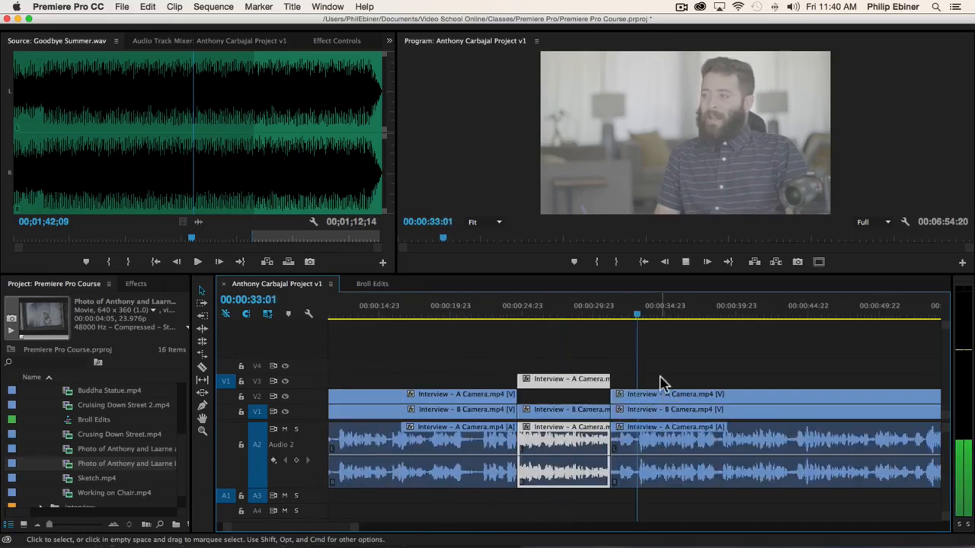
{"action": "scroll", "coordinate": [697, 374], "scroll_direction": "right", "scroll_amount": 4}
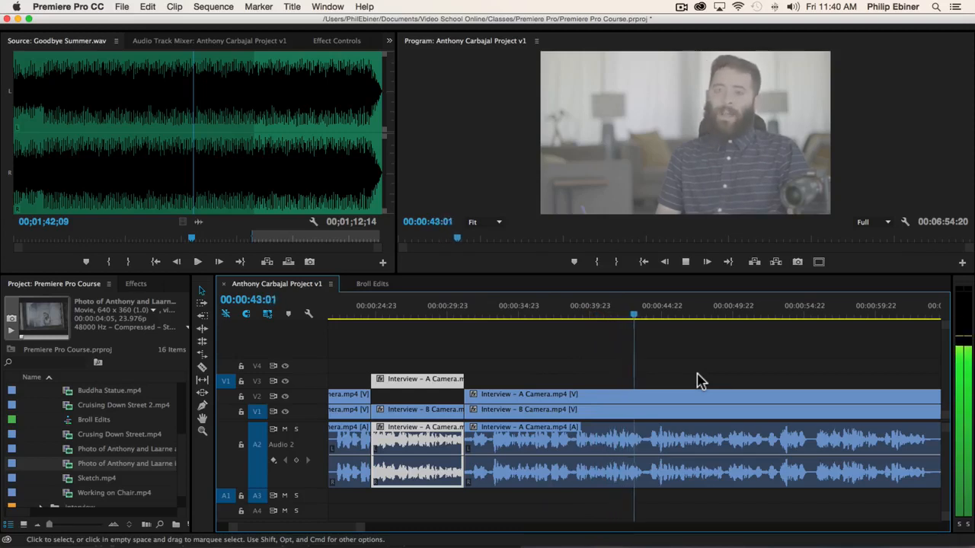
{"action": "key", "text": "space"}
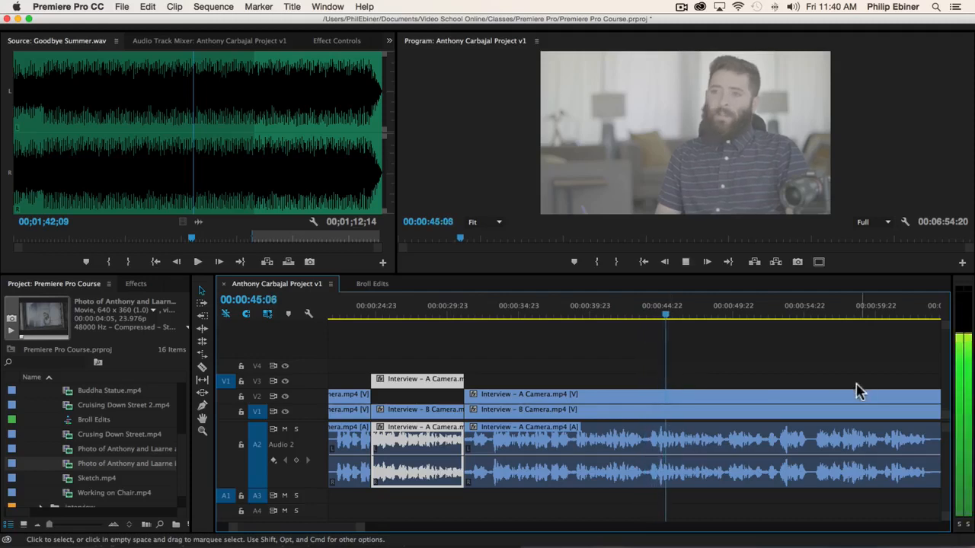
{"action": "scroll", "coordinate": [784, 382], "scroll_direction": "right", "scroll_amount": 2}
{"action": "scroll", "coordinate": [735, 387], "scroll_direction": "right", "scroll_amount": 4}
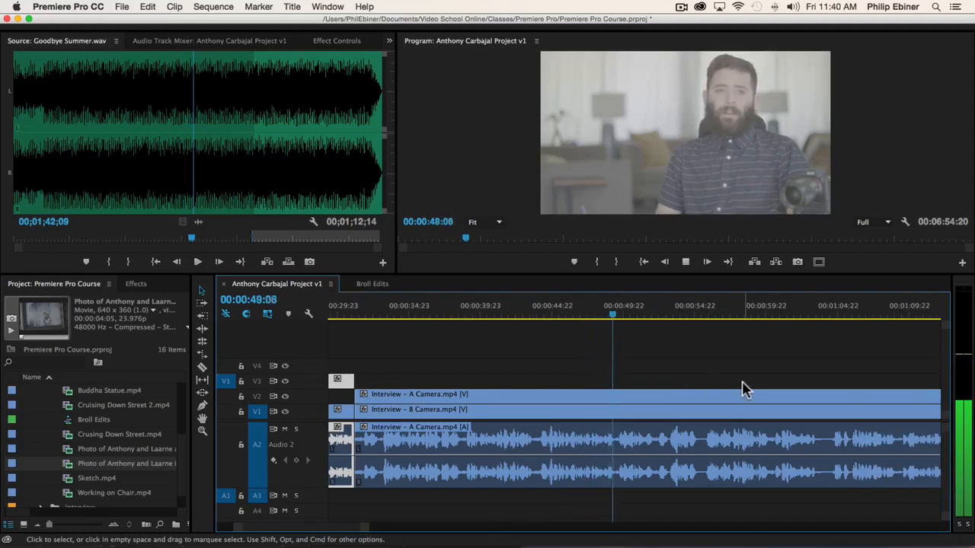
{"action": "key", "text": "space"}
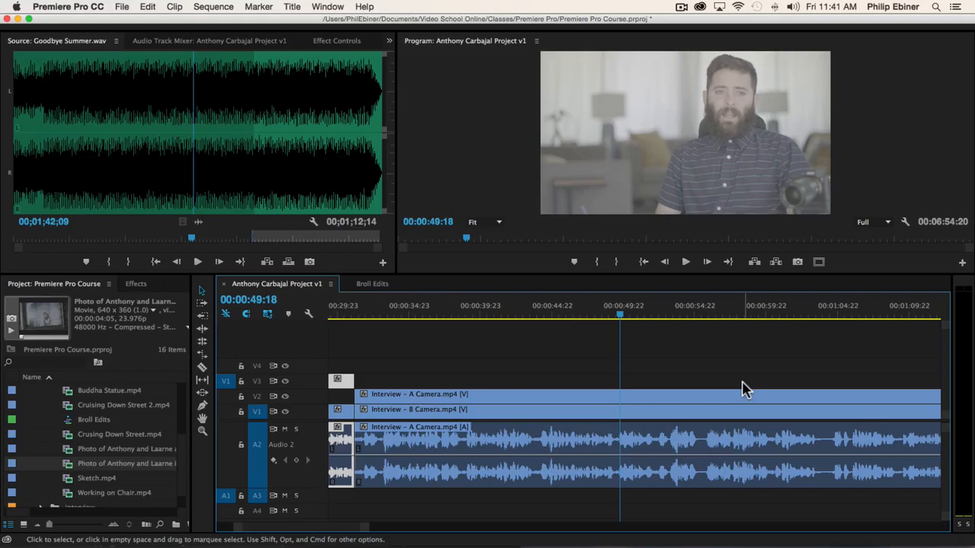
{"action": "key", "text": "space"}
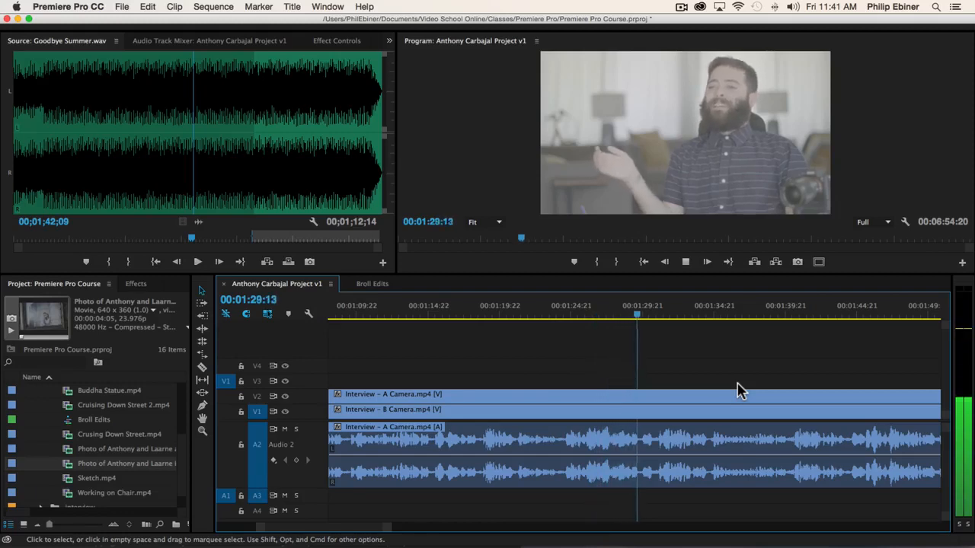
{"action": "key", "text": "space"}
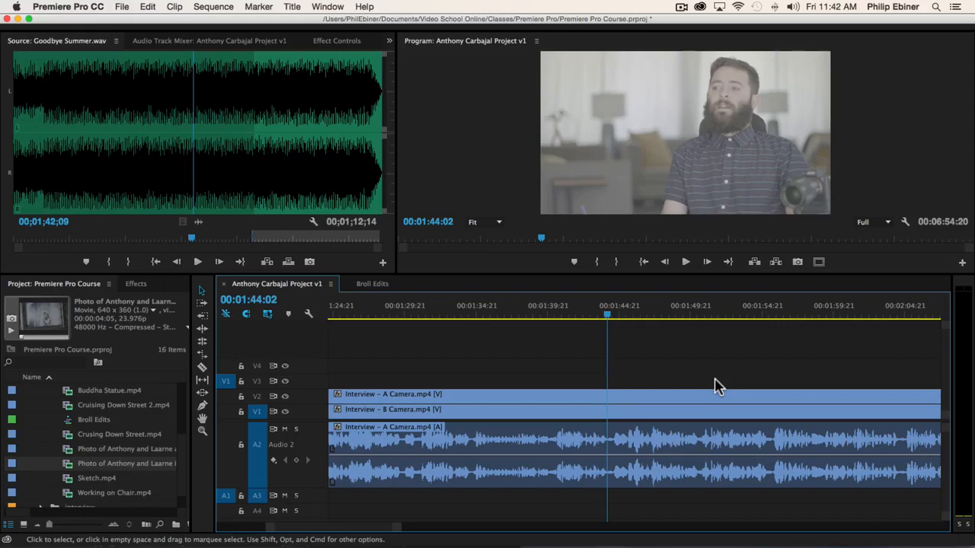
Play on to 00:02:06:14, return to the statement's start and split the clips on all tracks at about 00:01:55.
{"action": "key", "text": "space"}
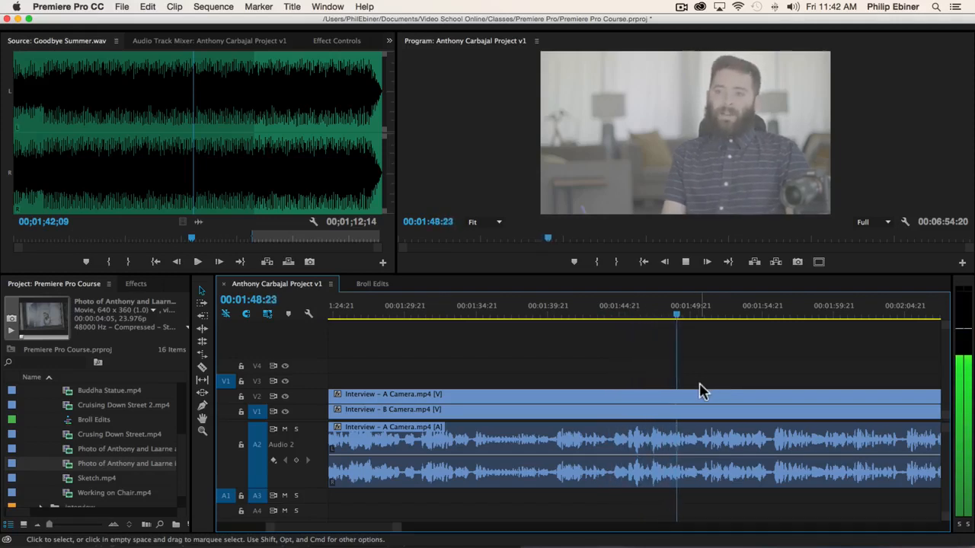
{"action": "scroll", "coordinate": [827, 359], "scroll_direction": "down", "scroll_amount": 3}
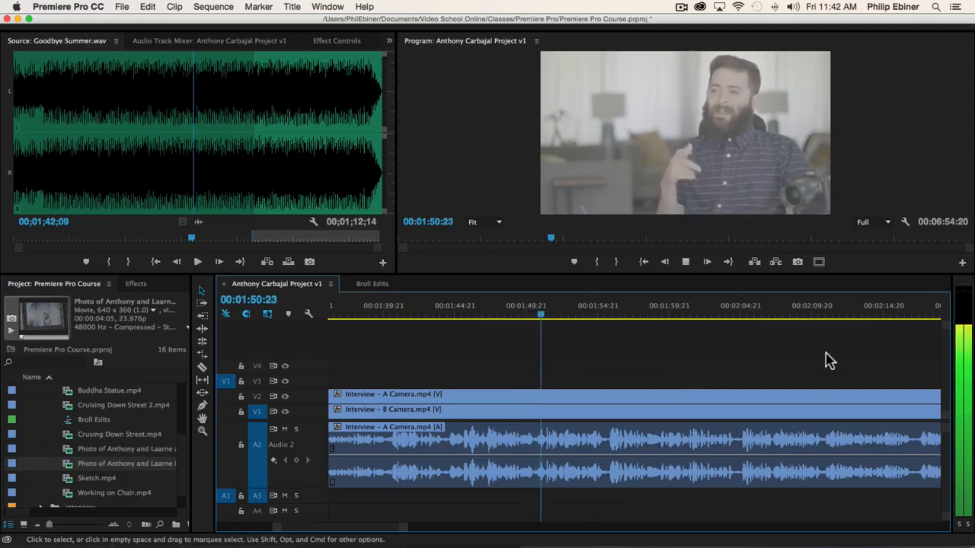
{"action": "scroll", "coordinate": [750, 362], "scroll_direction": "down", "scroll_amount": 2}
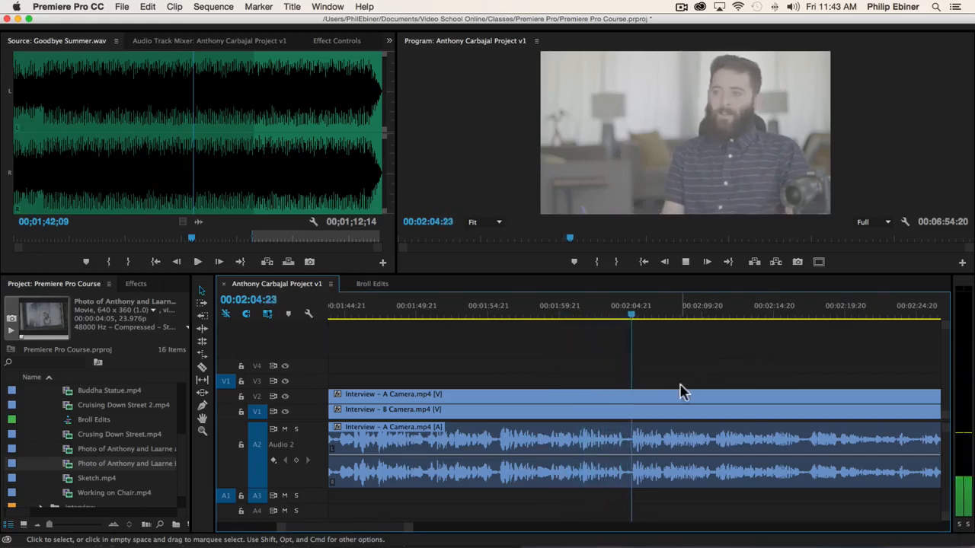
{"action": "key", "text": "space"}
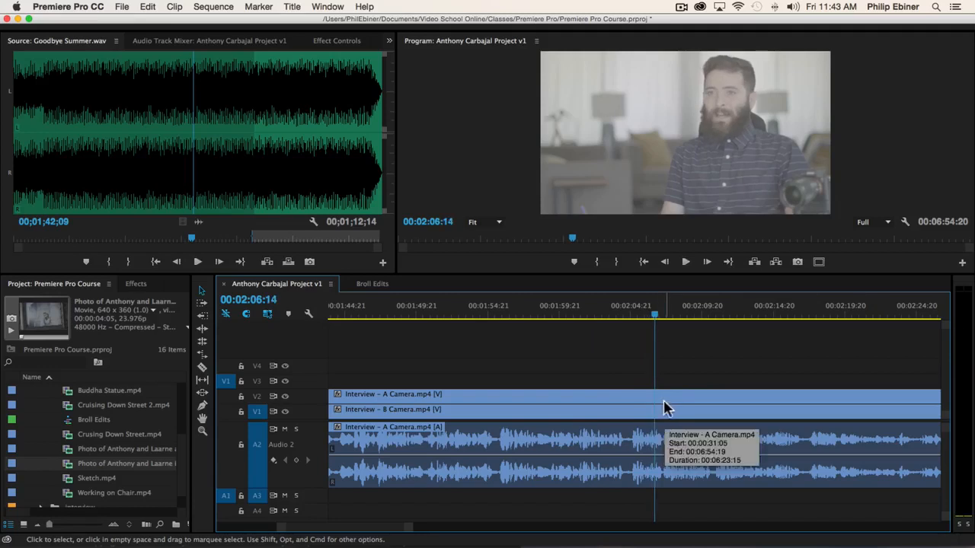
{"action": "left_click", "coordinate": [499, 318]}
{"action": "key", "text": "space"}
{"action": "key", "text": "c"}
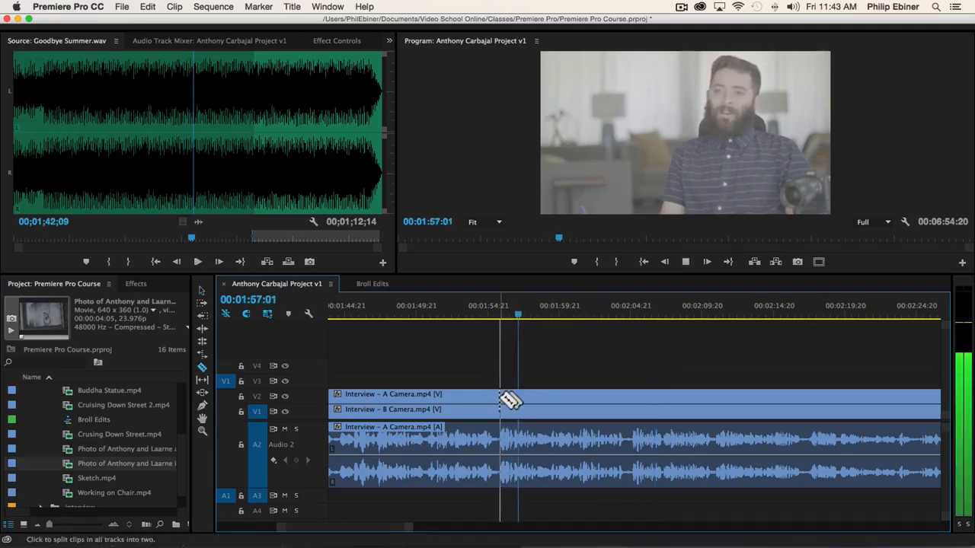
{"action": "left_click", "coordinate": [499, 399], "text": "shift"}
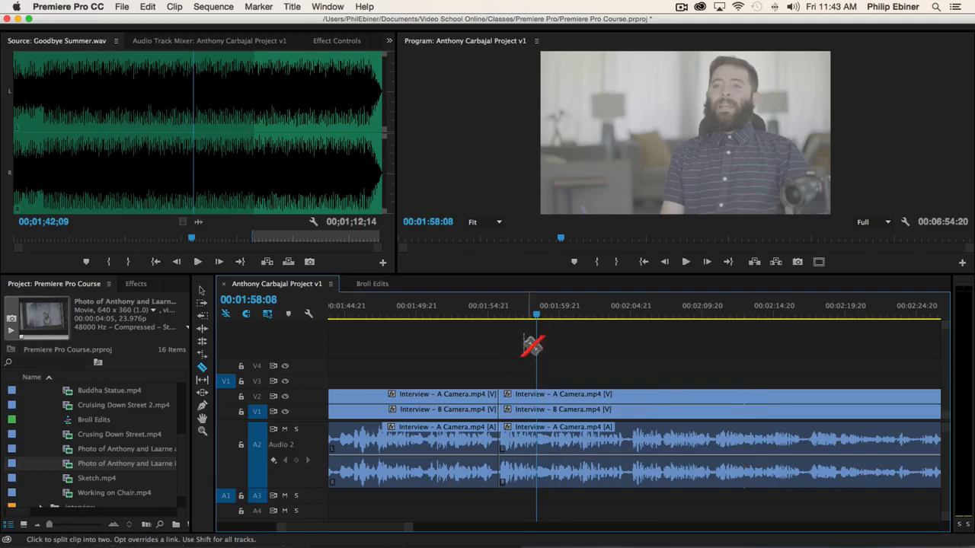
Replay the statement from the new cut and split the clips on all tracks at its end, 00:02:14:04.
{"action": "left_click", "coordinate": [500, 318]}
{"action": "key", "text": "space"}
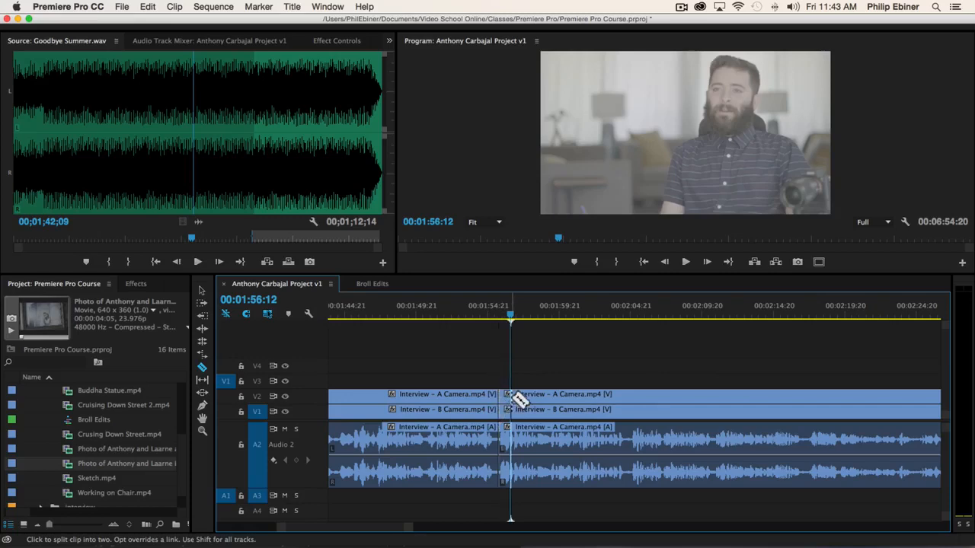
{"action": "key", "text": "XF86AudioRaiseVolume"}
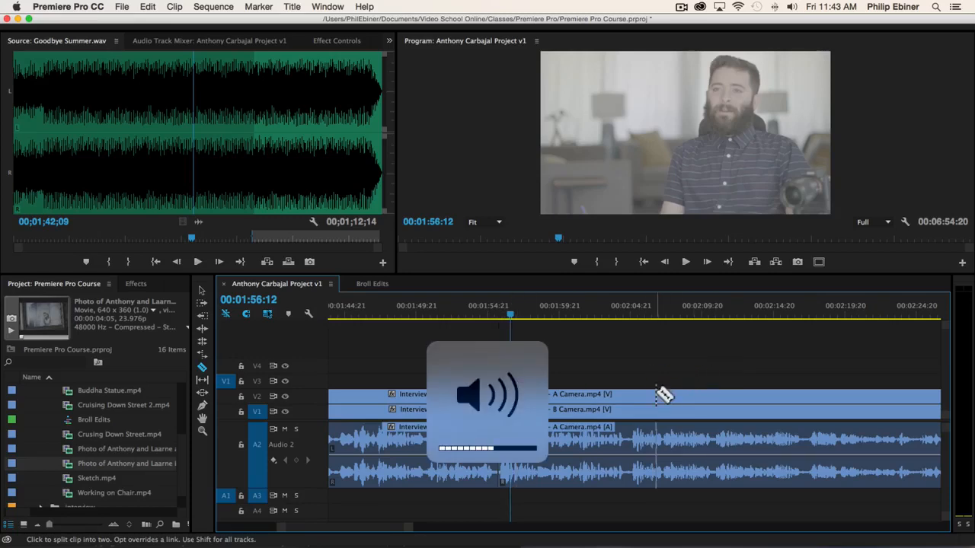
{"action": "key", "text": "space"}
{"action": "key", "text": "space"}
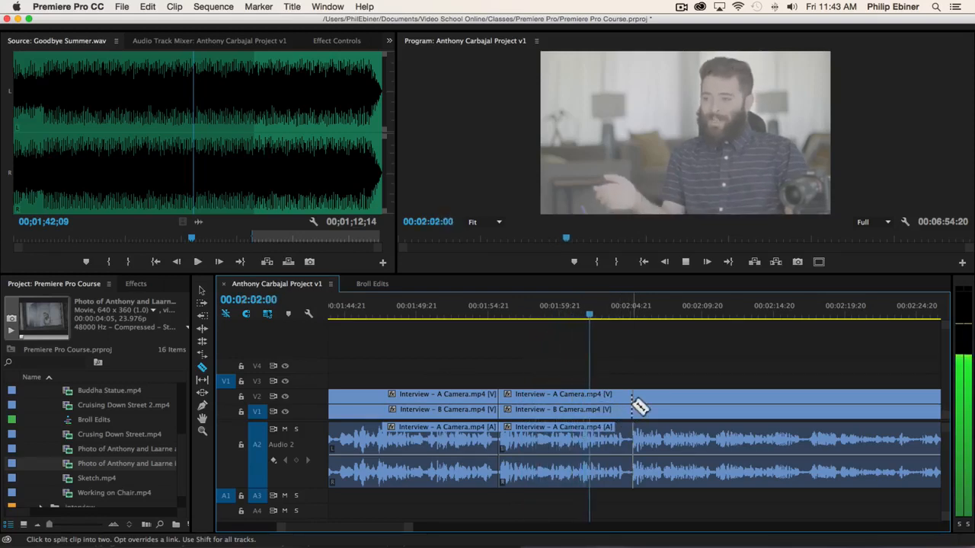
{"action": "scroll", "coordinate": [632, 410], "scroll_direction": "right", "scroll_amount": 2}
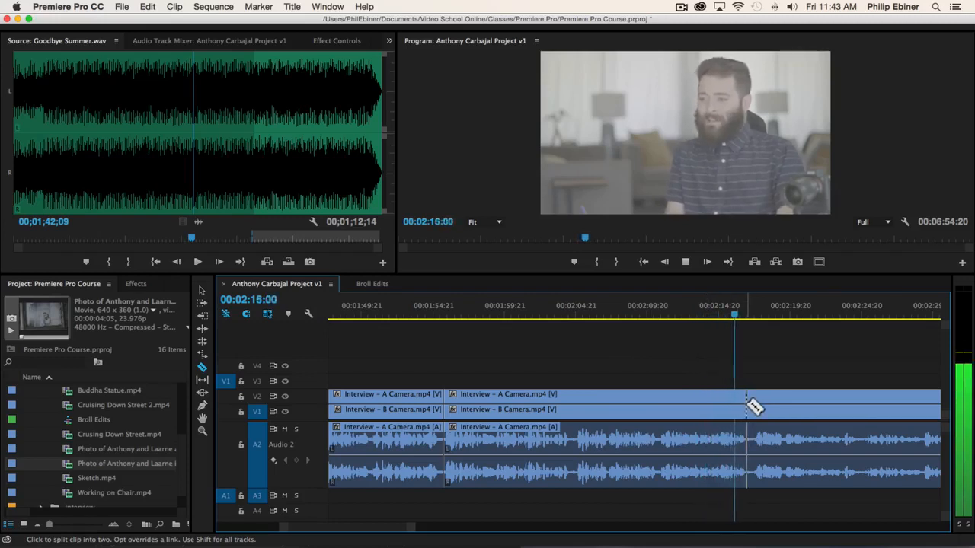
{"action": "left_click", "coordinate": [695, 315]}
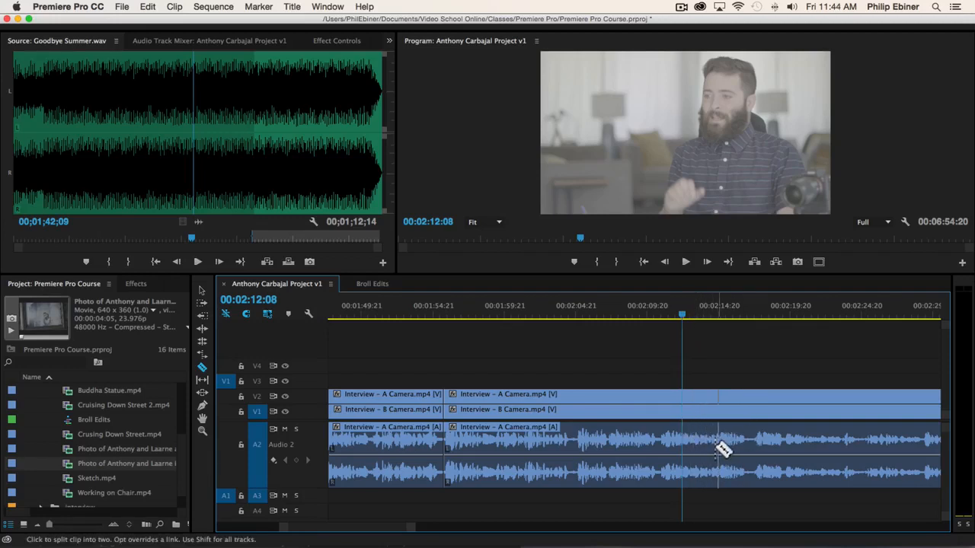
{"action": "key", "text": "space"}
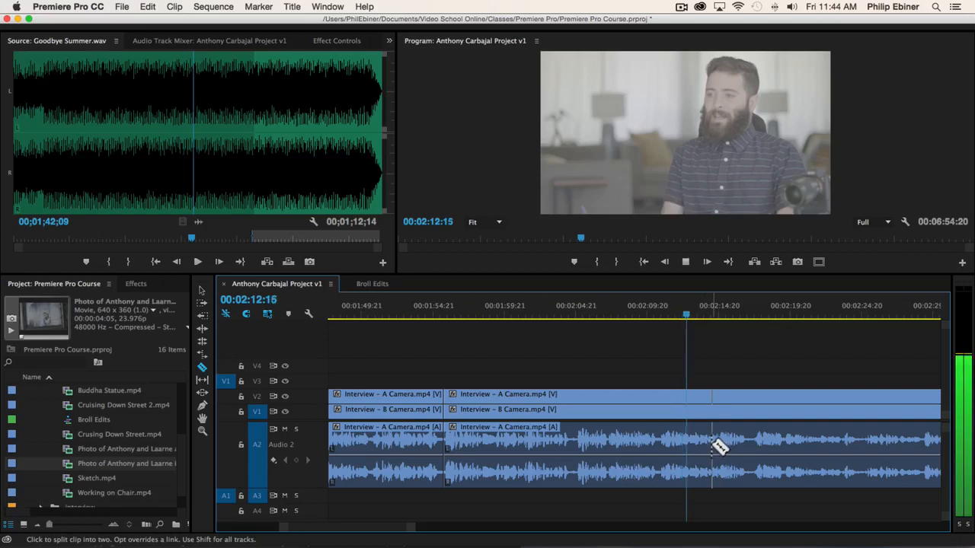
{"action": "key", "text": "space"}
{"action": "left_click", "coordinate": [718, 402], "text": "shift"}
Move the A Camera video segment ending at 00:02:14:04 from V2 up to V3 to mark it as selected.
{"action": "key", "text": "v"}
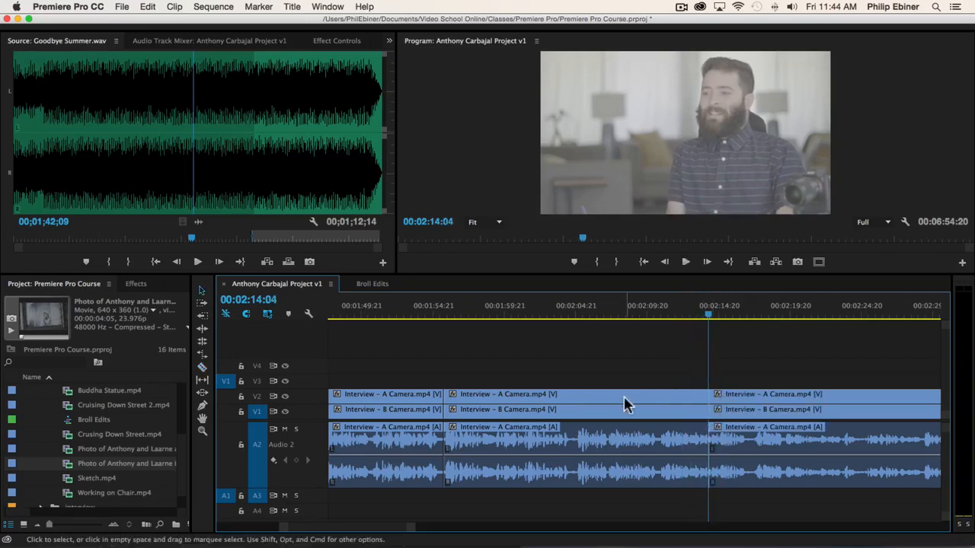
{"action": "left_click", "coordinate": [624, 397]}
{"action": "left_click_drag", "start_coordinate": [624, 397], "coordinate": [624, 381]}
Play the interview on to 00:02:35:07, go back to the next good statement's start and split all tracks at 00:02:31:03.
{"action": "key", "text": "space"}
{"action": "scroll", "coordinate": [746, 374], "scroll_direction": "down", "scroll_amount": 5}
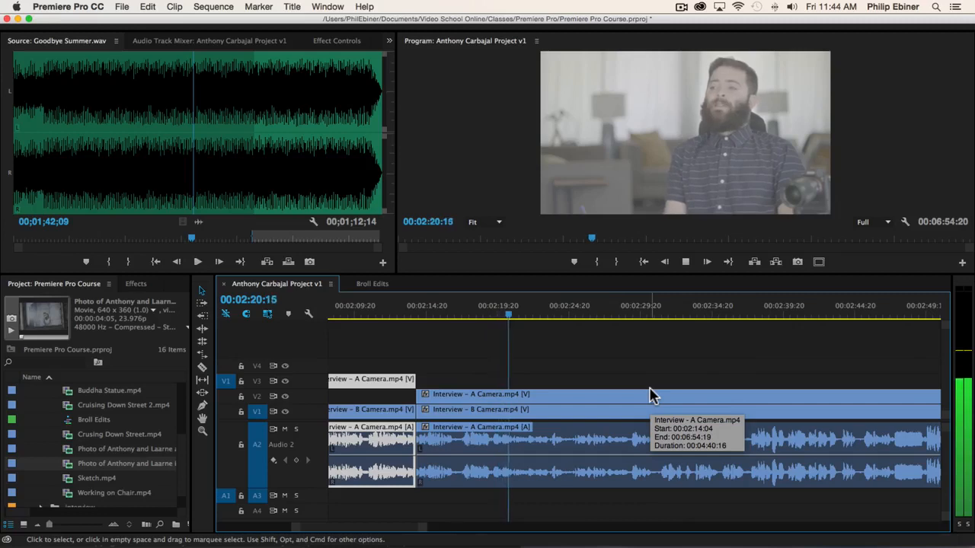
{"action": "key", "text": "shift+XF86AudioLowerVolume"}
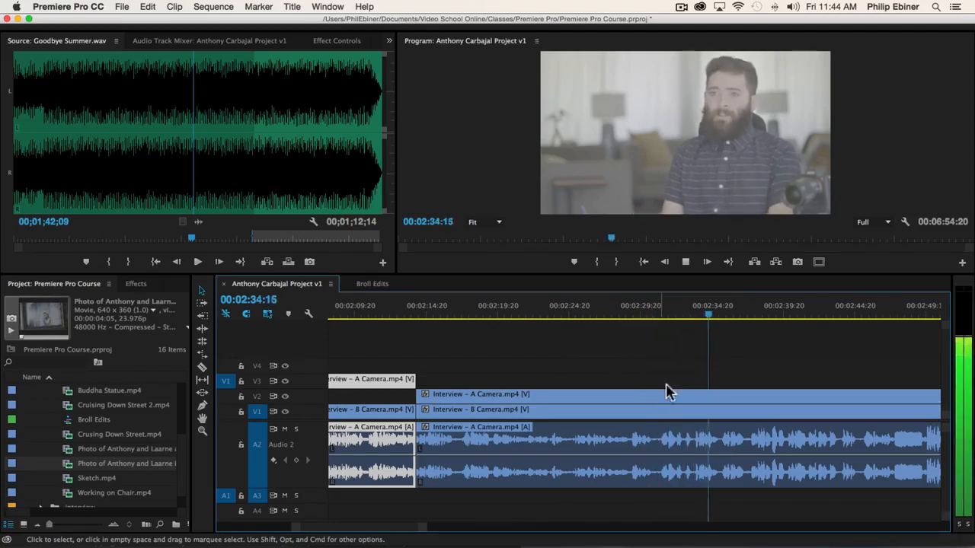
{"action": "key", "text": "space"}
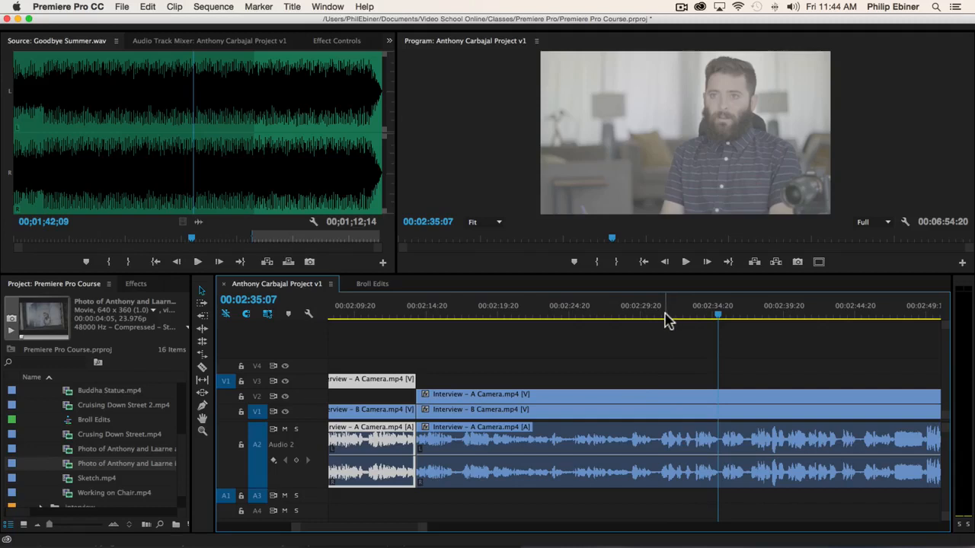
{"action": "left_click", "coordinate": [660, 318]}
{"action": "key", "text": "c"}
{"action": "left_click", "coordinate": [662, 395], "text": "shift"}
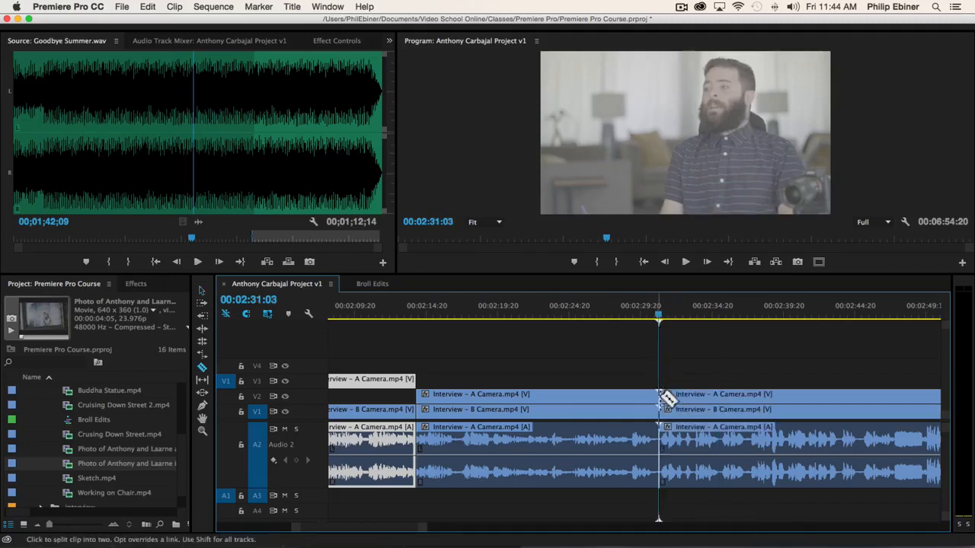
Split all tracks at the statement's end, about 00:02:37, and move its A Camera video segment from V2 up to V3.
{"action": "key", "text": "space"}
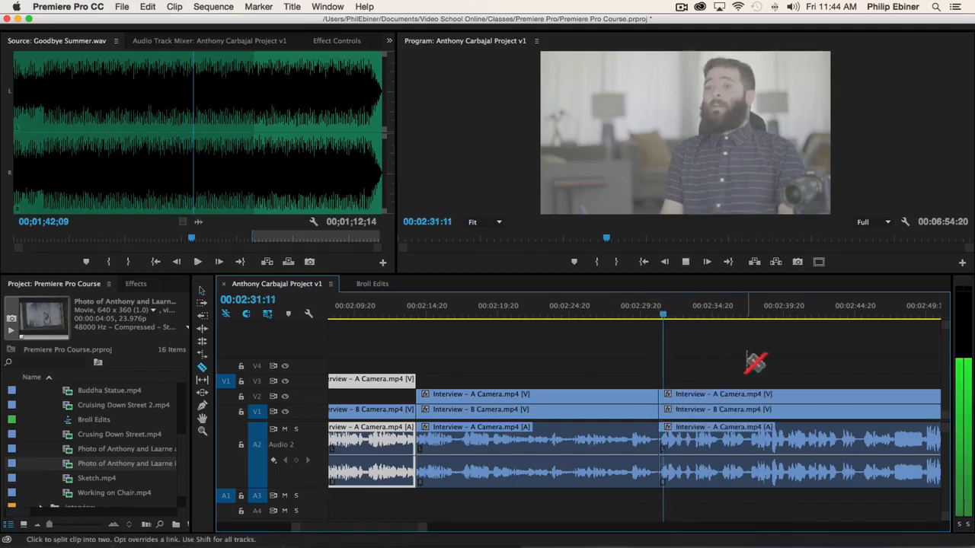
{"action": "left_click", "coordinate": [762, 407]}
{"action": "scroll", "coordinate": [719, 380], "scroll_direction": "down", "scroll_amount": 3}
{"action": "key", "text": "v"}
{"action": "left_click_drag", "start_coordinate": [561, 391], "coordinate": [563, 379]}
Play the interview on to 00:03:08:15, return to the next good statement's start and split all tracks at about 00:03:01.
{"action": "key", "text": "space"}
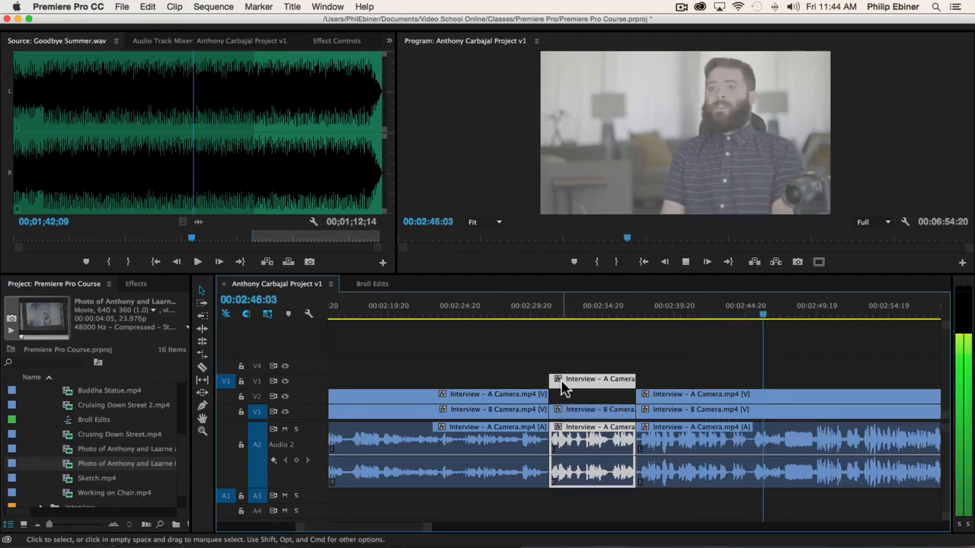
{"action": "key", "text": "space"}
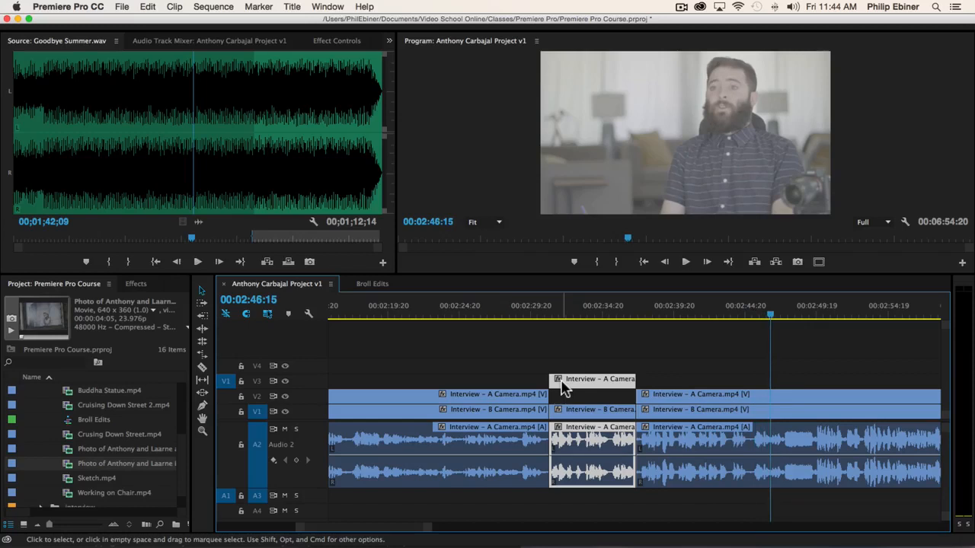
{"action": "key", "text": "cmd+s"}
{"action": "left_click", "coordinate": [745, 373]}
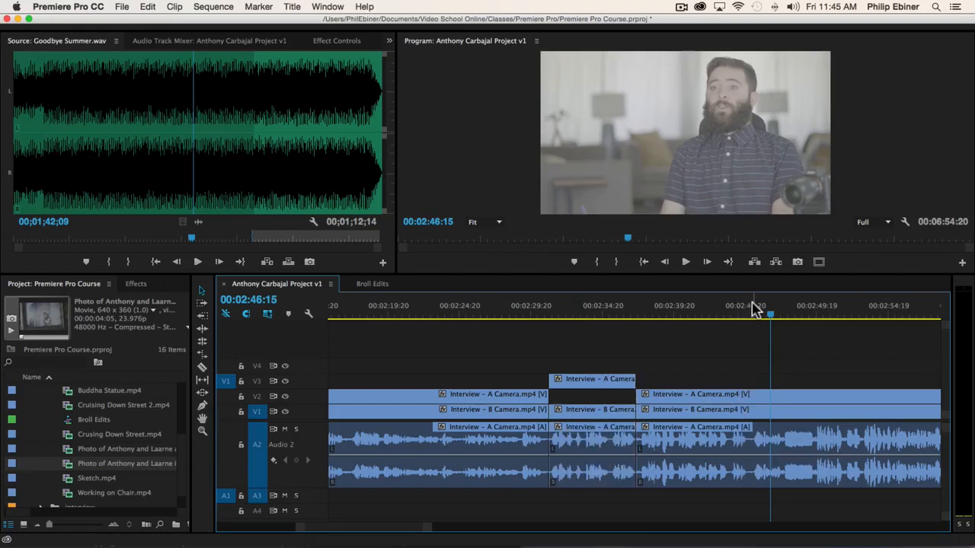
{"action": "key", "text": "space"}
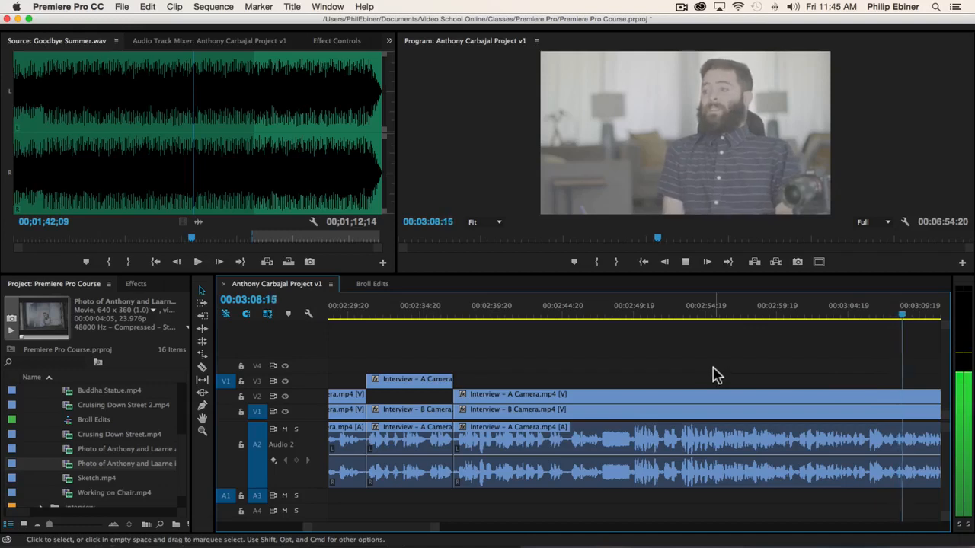
{"action": "key", "text": "space"}
{"action": "left_click", "coordinate": [819, 316]}
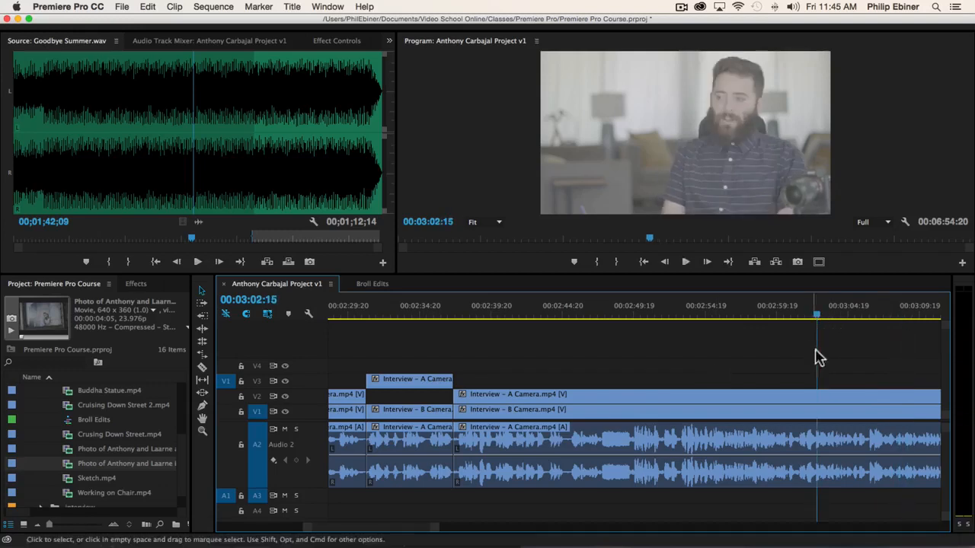
{"action": "scroll", "coordinate": [872, 379], "scroll_direction": "right", "scroll_amount": 3}
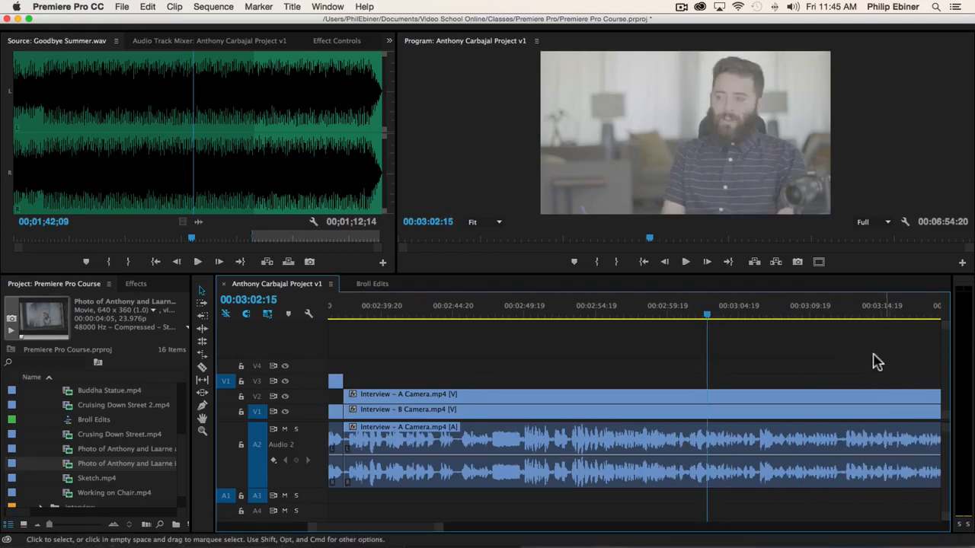
{"action": "left_click", "coordinate": [689, 315]}
{"action": "key", "text": "space"}
{"action": "key", "text": "c"}
{"action": "left_click", "coordinate": [688, 396]}
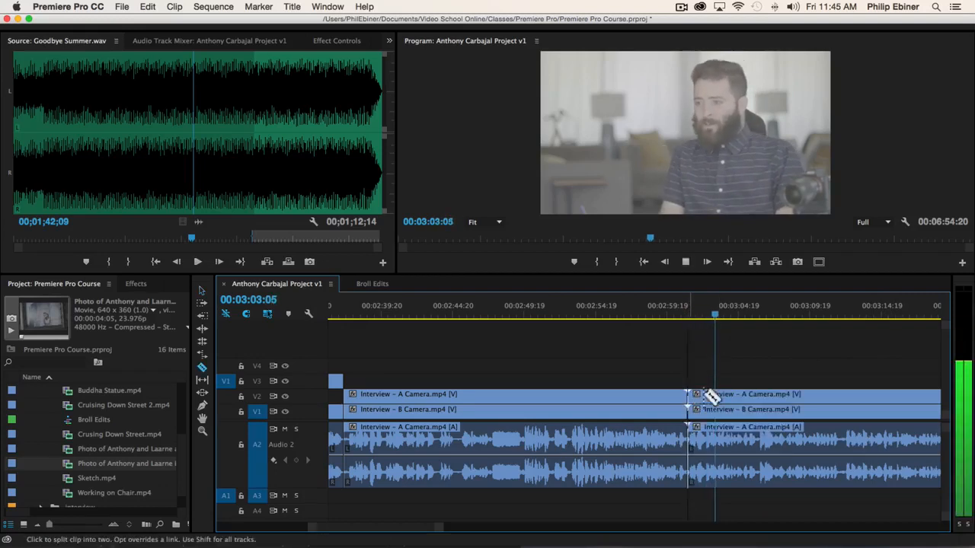
Split all tracks at the statement's end, 00:03:05:02, and move its A Camera video segment from V2 up to V3.
{"action": "key", "text": "space"}
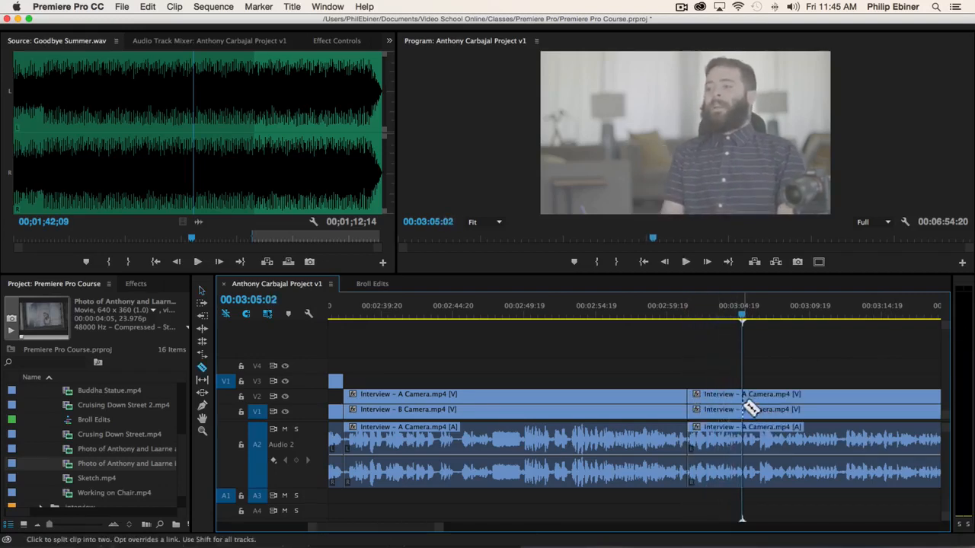
{"action": "left_click", "coordinate": [750, 409]}
{"action": "key", "text": "v"}
{"action": "left_click_drag", "start_coordinate": [712, 396], "coordinate": [705, 390]}
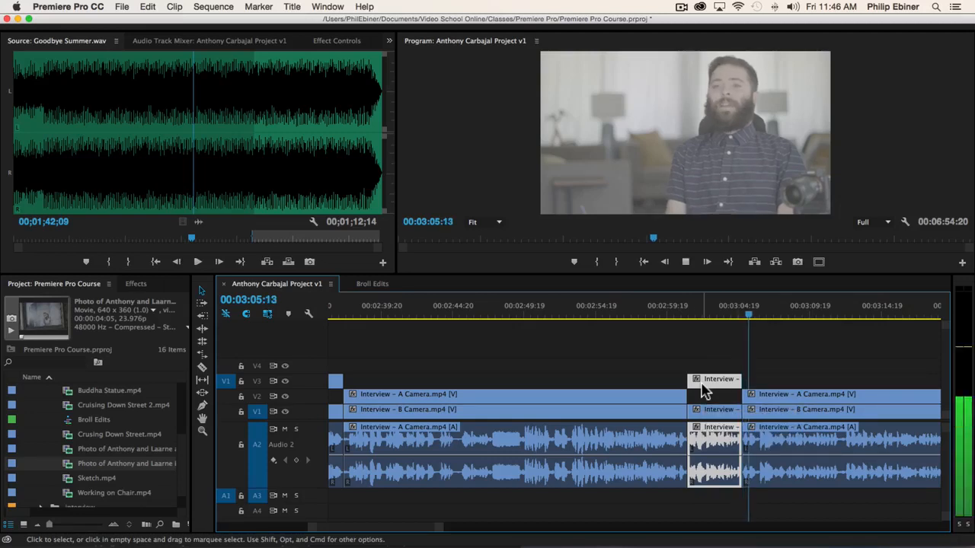
{"action": "scroll", "coordinate": [764, 385], "scroll_direction": "down", "scroll_amount": 3}
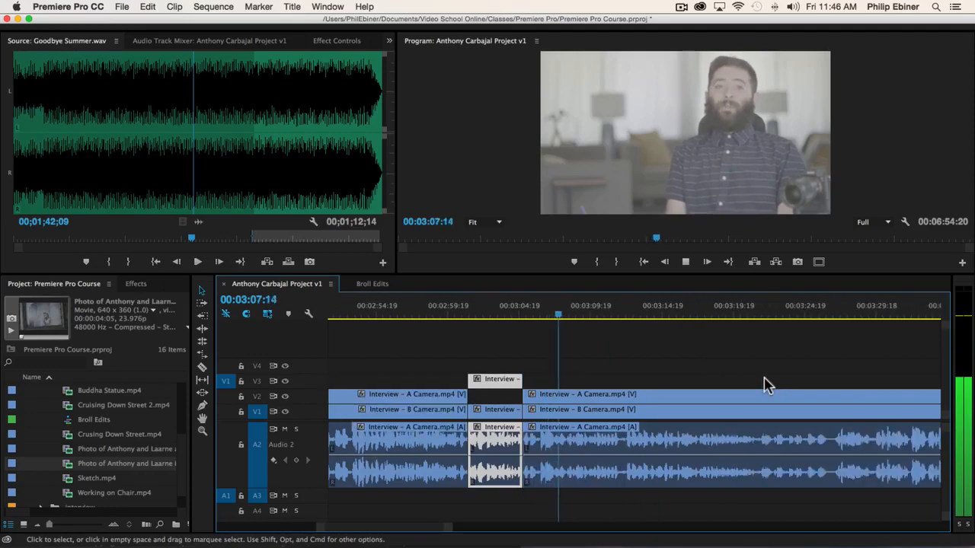
Play the interview on to 00:03:19:10, collapse the broll bin and expand the Photos bin to look for matching stills.
{"action": "scroll", "coordinate": [764, 384], "scroll_direction": "down", "scroll_amount": 1}
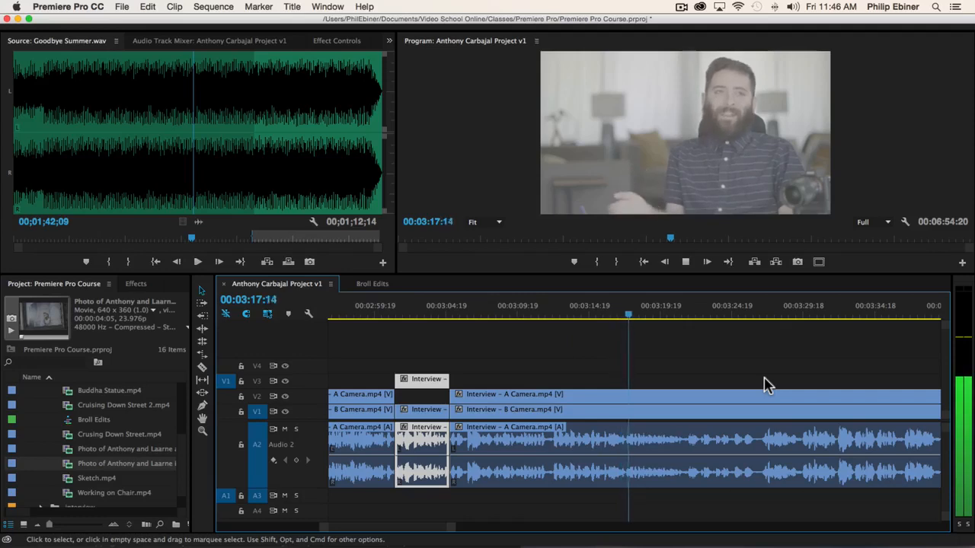
{"action": "key", "text": "space"}
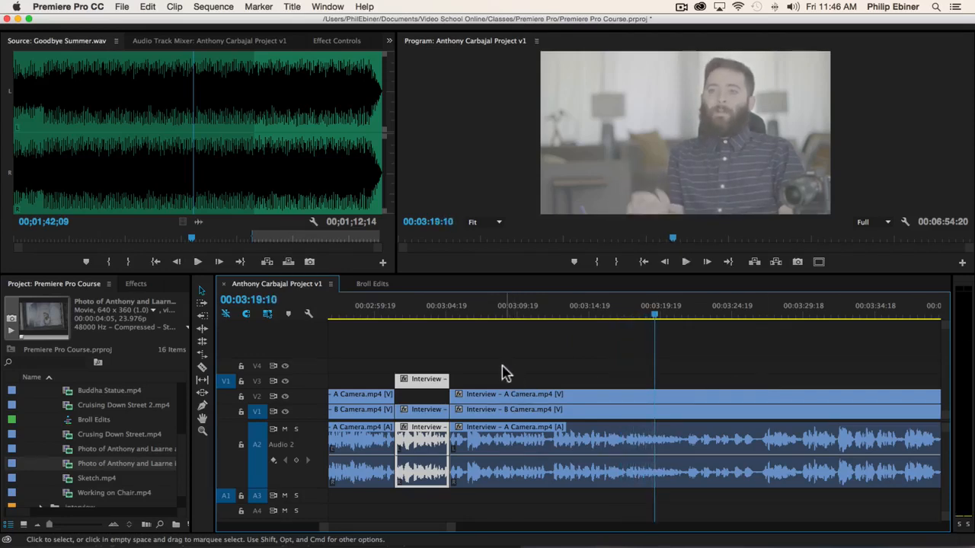
{"action": "scroll", "coordinate": [103, 423], "scroll_direction": "up", "scroll_amount": 5}
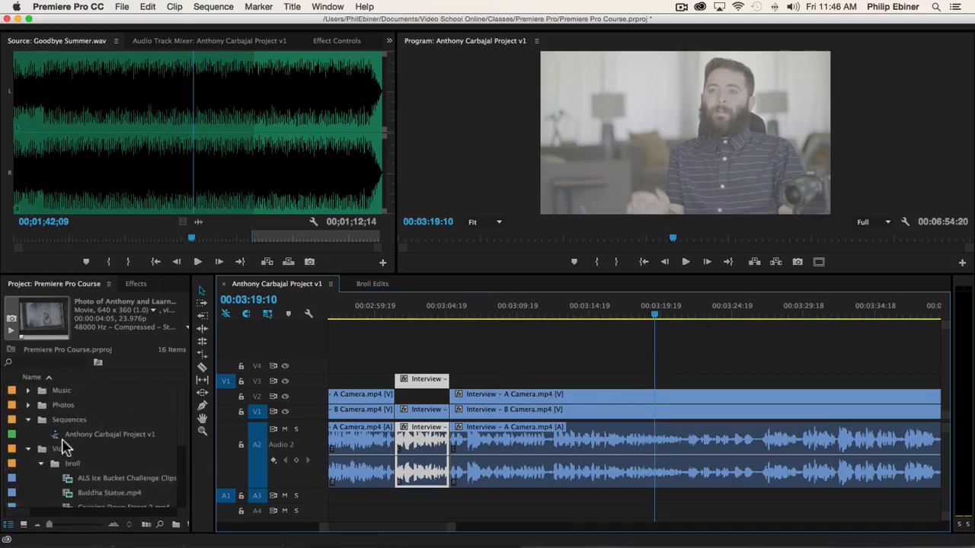
{"action": "left_click", "coordinate": [43, 464]}
{"action": "left_click", "coordinate": [29, 405]}
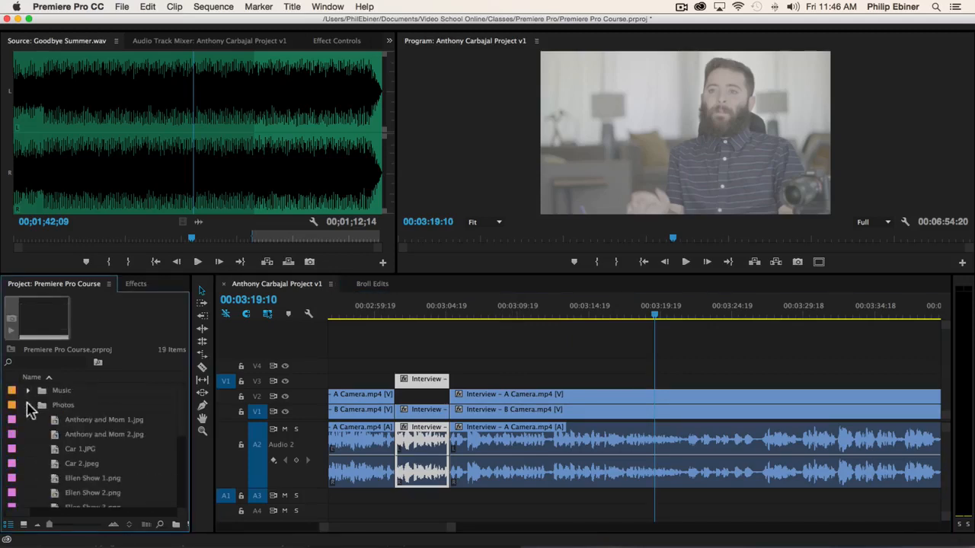
{"action": "scroll", "coordinate": [111, 438], "scroll_direction": "down", "scroll_amount": 1}
Preview the stills Ellen Show 1 to 4 in the Source Monitor, reopen Ellen Show 3.png and collapse the Photos bin.
{"action": "double_click", "coordinate": [91, 451]}
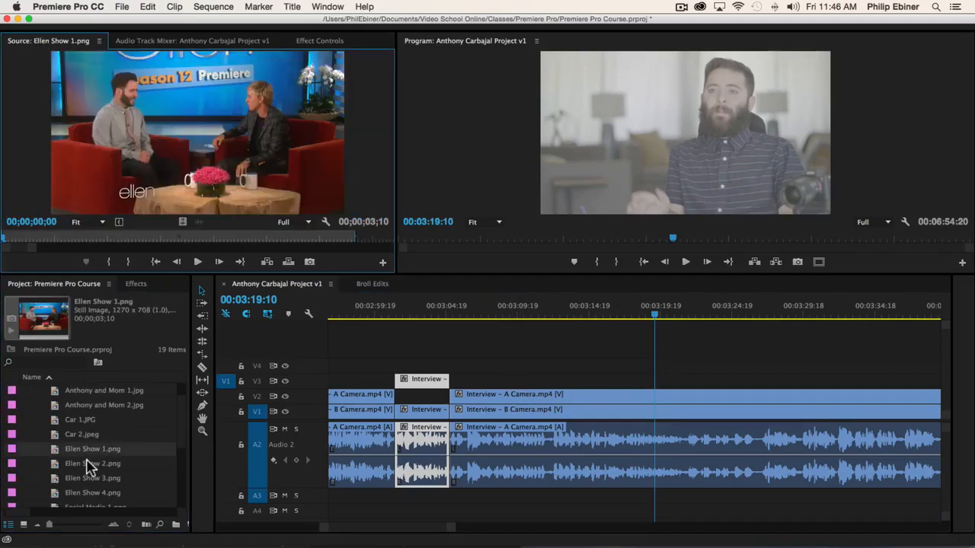
{"action": "double_click", "coordinate": [88, 464]}
{"action": "double_click", "coordinate": [89, 478]}
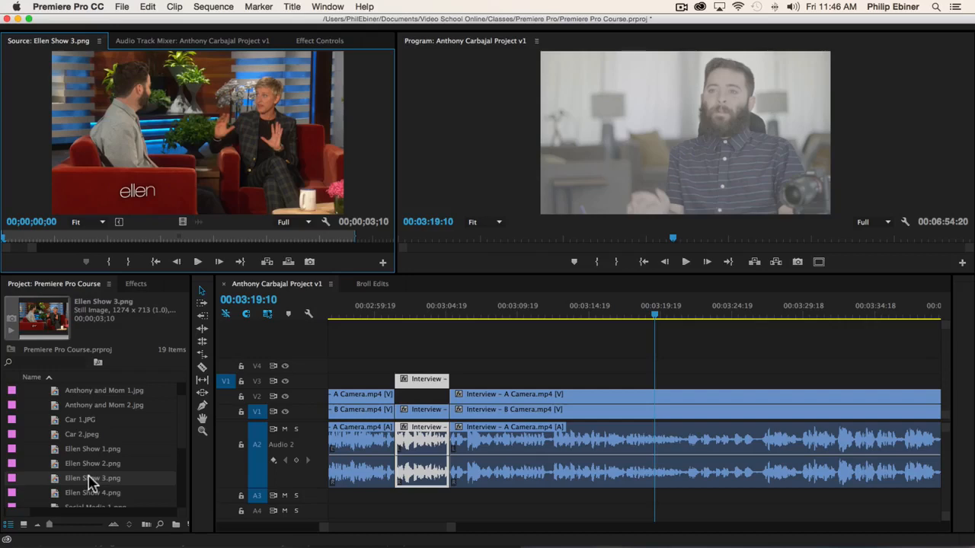
{"action": "scroll", "coordinate": [99, 491], "scroll_direction": "down", "scroll_amount": 2}
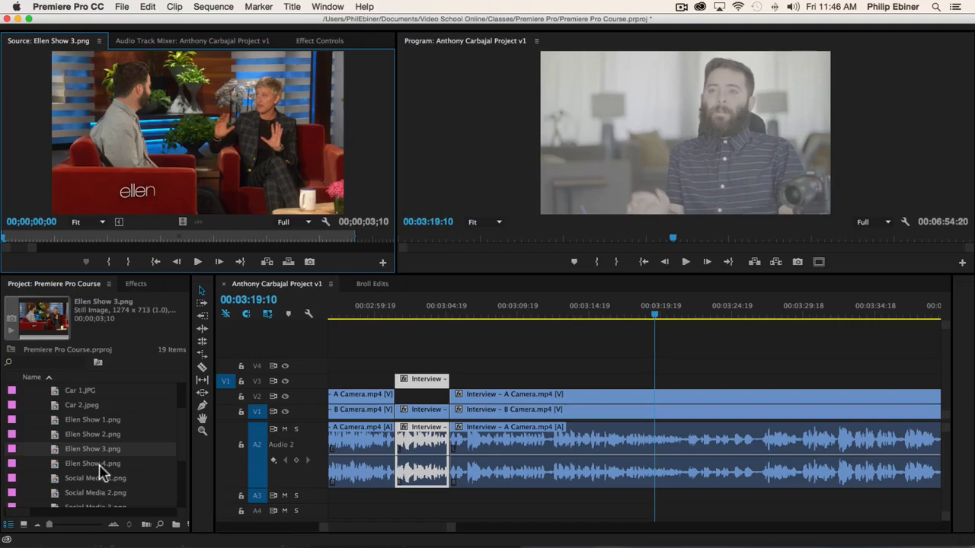
{"action": "double_click", "coordinate": [103, 464]}
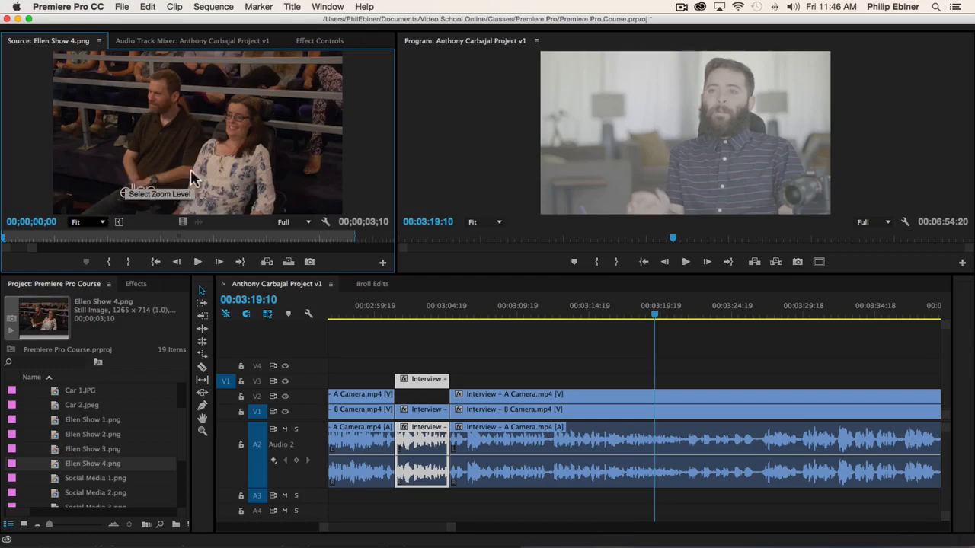
{"action": "double_click", "coordinate": [102, 449]}
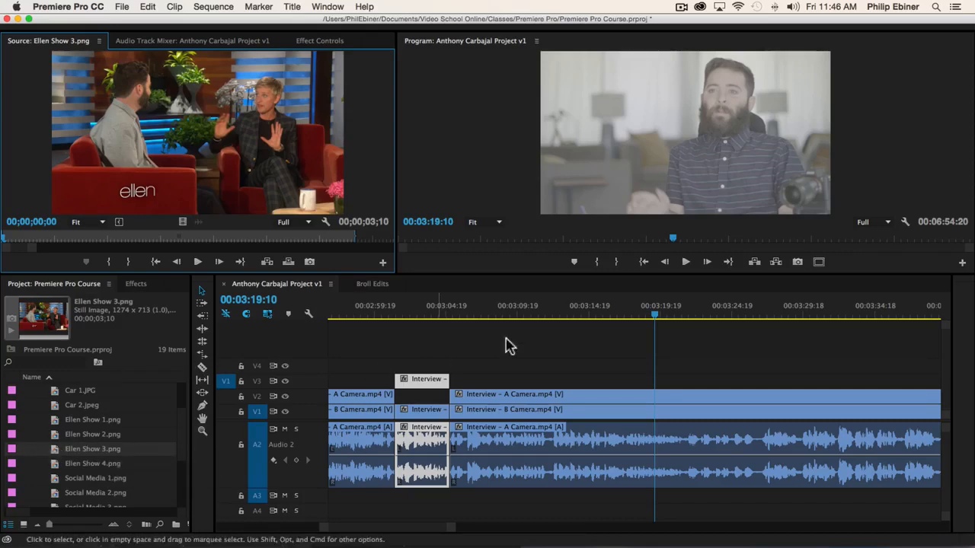
{"action": "scroll", "coordinate": [91, 423], "scroll_direction": "up", "scroll_amount": 3}
{"action": "left_click", "coordinate": [30, 407]}
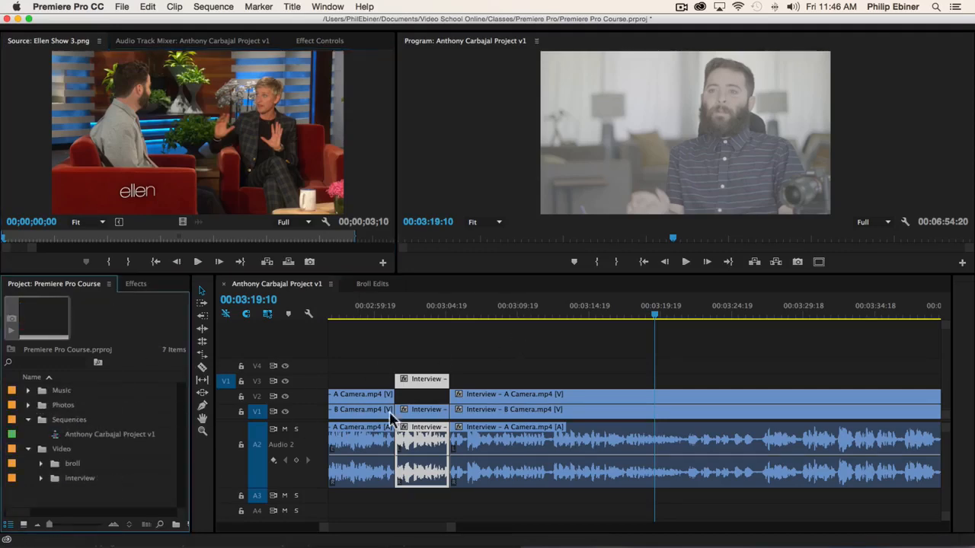
Review the interview from 00:03:17:14 to 00:03:48:14, replaying the passage from 00:03:42:06.
{"action": "left_click", "coordinate": [705, 373]}
{"action": "left_click", "coordinate": [630, 313]}
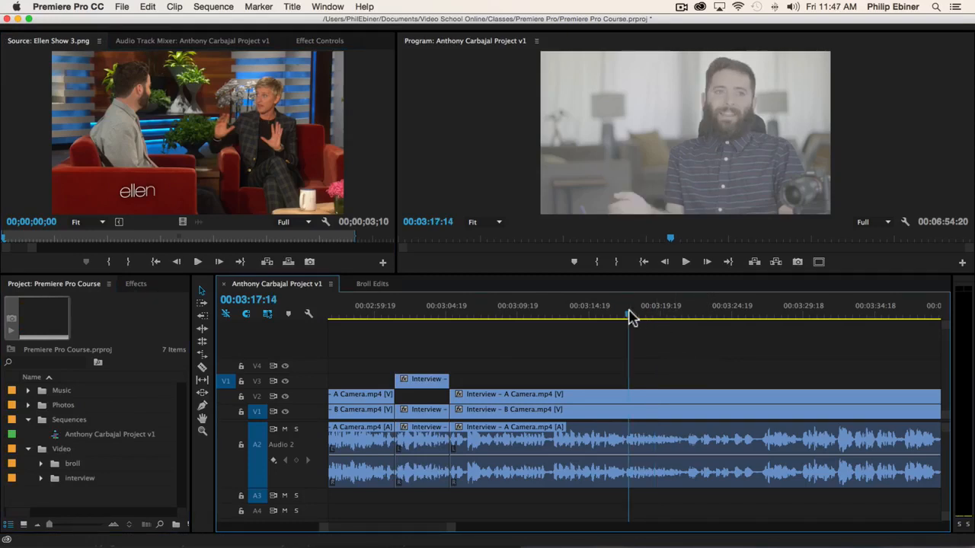
{"action": "key", "text": "space"}
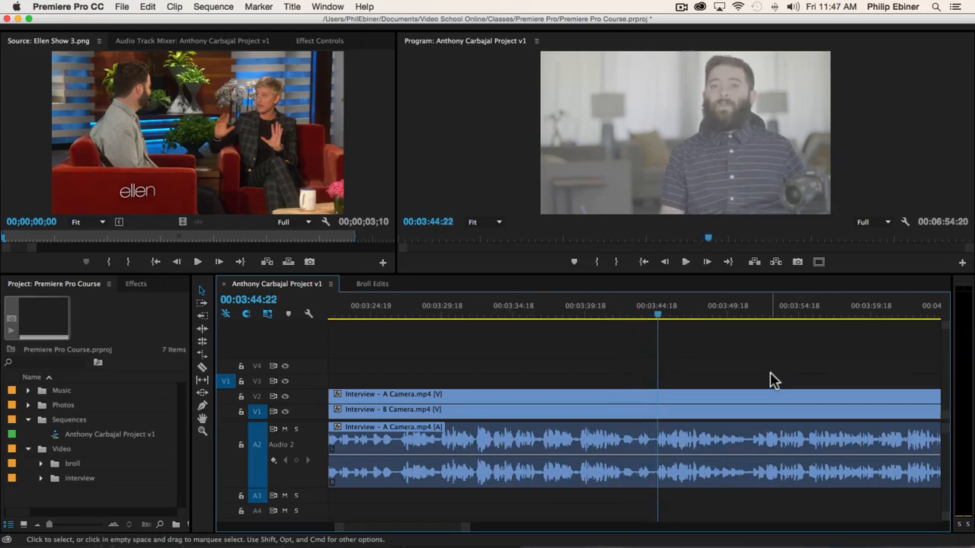
{"action": "left_click", "coordinate": [620, 311]}
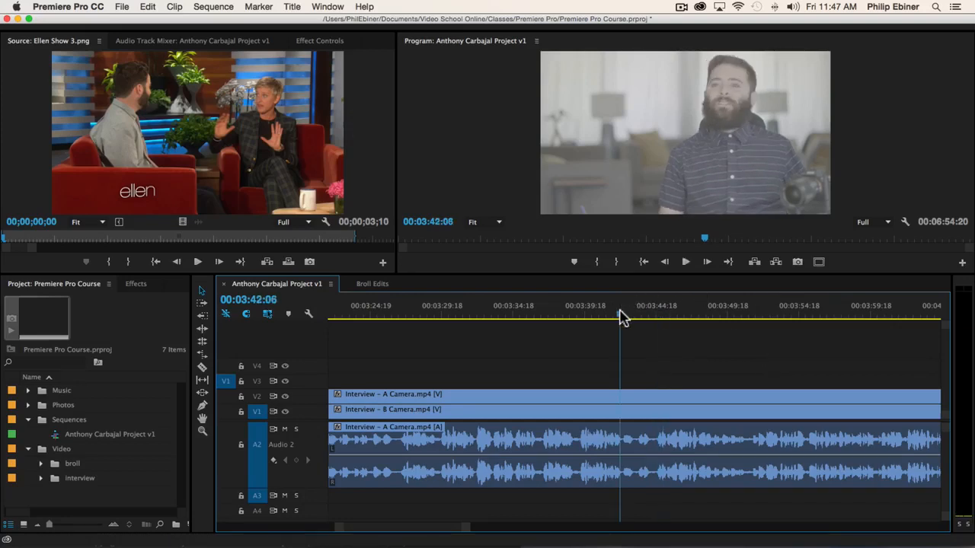
{"action": "key", "text": "space"}
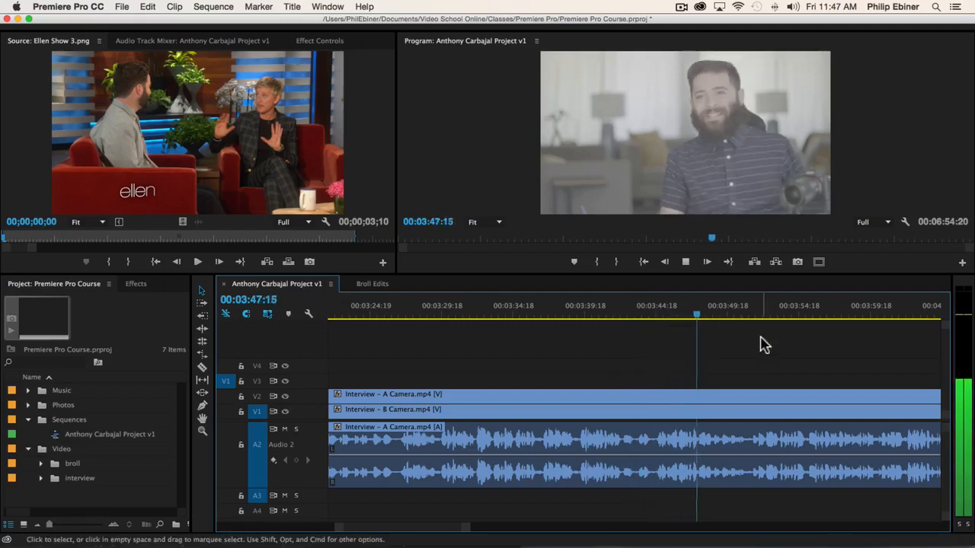
{"action": "key", "text": "space"}
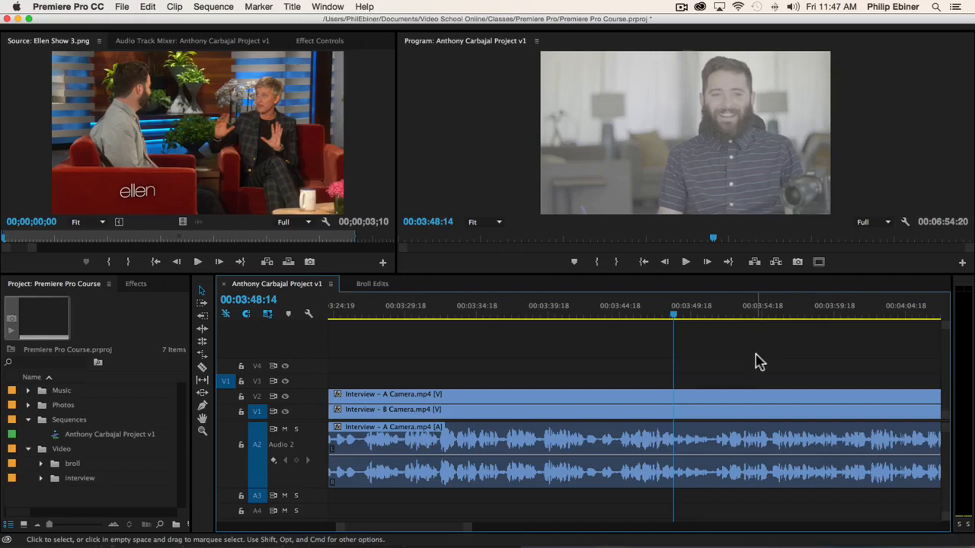
Play the interview on to about 00:04:22 and split all tracks at 00:04:22:06.
{"action": "key", "text": "space"}
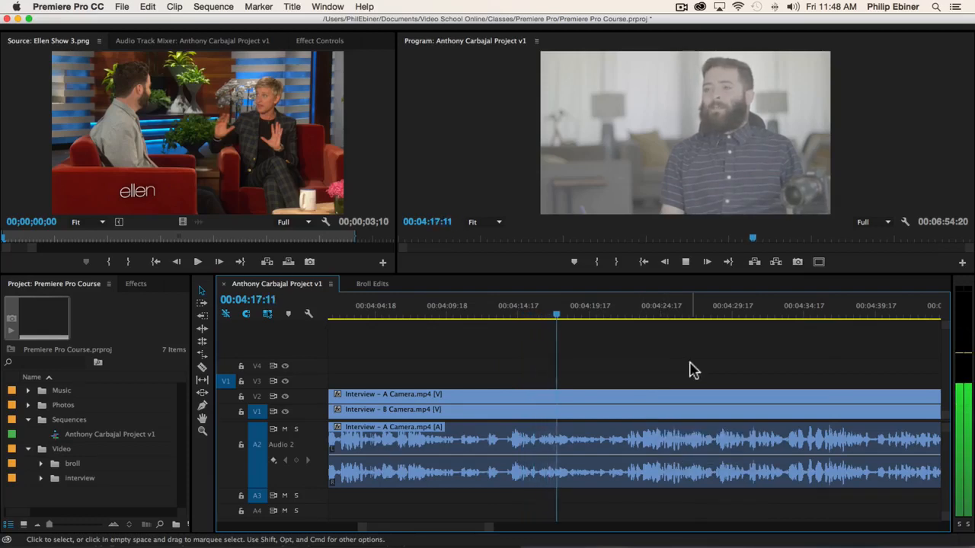
{"action": "scroll", "coordinate": [691, 370], "scroll_direction": "right", "scroll_amount": 1}
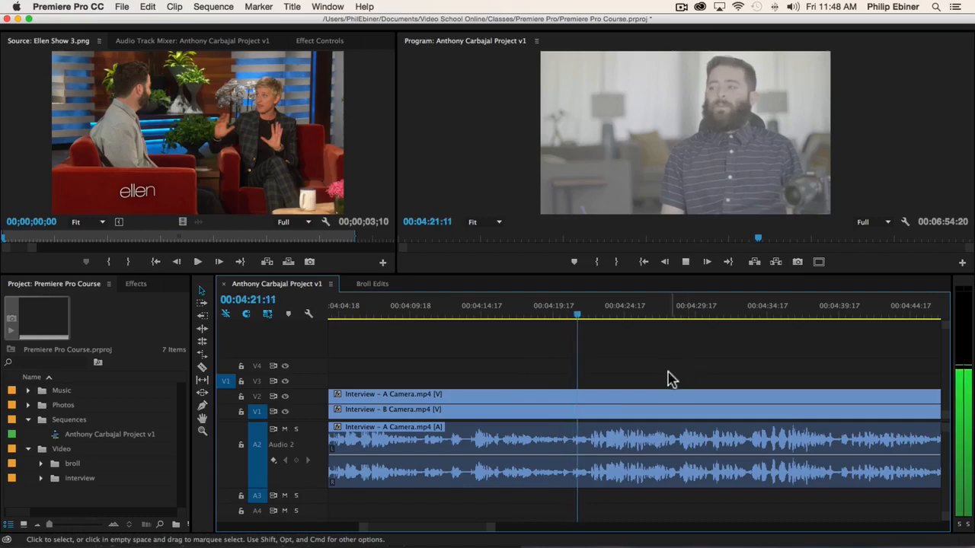
{"action": "key", "text": "space"}
{"action": "left_click", "coordinate": [588, 314]}
{"action": "key", "text": "c"}
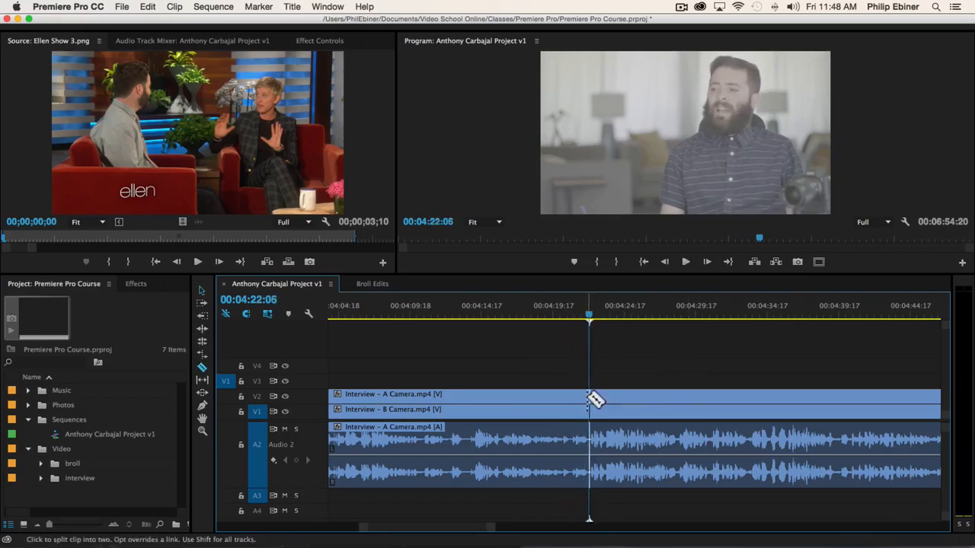
{"action": "left_click", "coordinate": [588, 396], "text": "shift"}
Find the statement's start, split all tracks at about 00:04:16, and move its A Camera video segment from V2 up to V3.
{"action": "left_click", "coordinate": [466, 318]}
{"action": "key", "text": "space"}
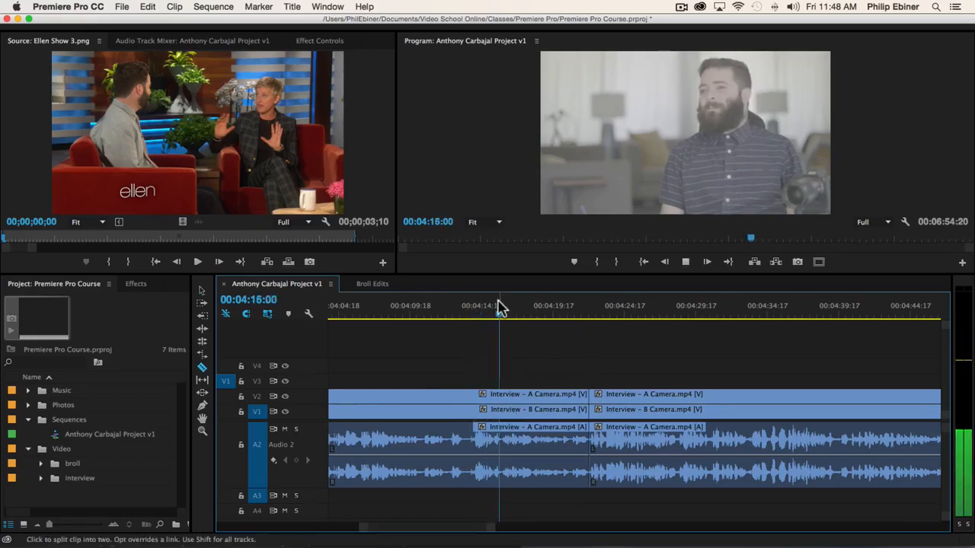
{"action": "key", "text": "space"}
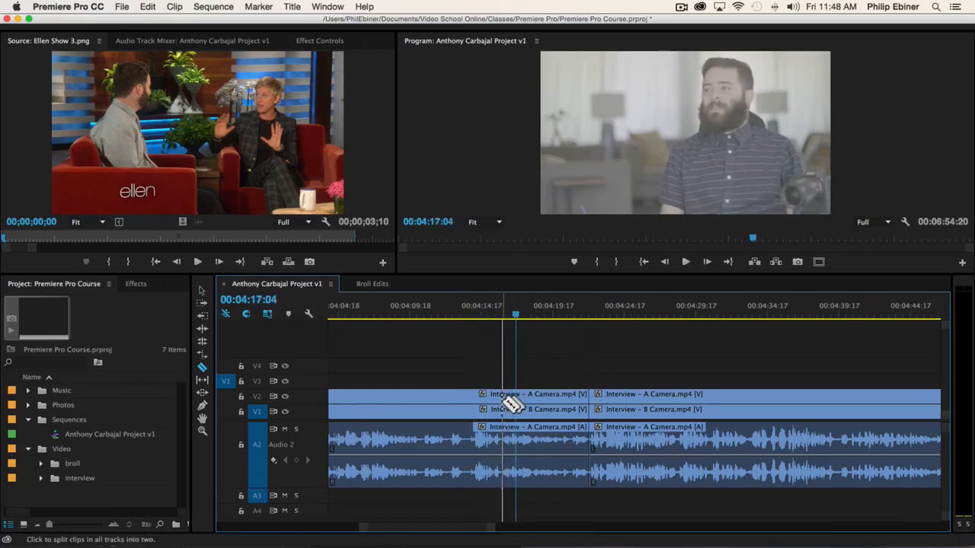
{"action": "left_click", "coordinate": [501, 403], "text": "shift"}
{"action": "key", "text": "v"}
{"action": "left_click_drag", "start_coordinate": [520, 401], "coordinate": [531, 383]}
Play the interview from 00:04:22:06 to 00:05:13:19 and split all tracks at the next good statement's start, 00:05:09:16.
{"action": "left_click", "coordinate": [588, 314]}
{"action": "key", "text": "space"}
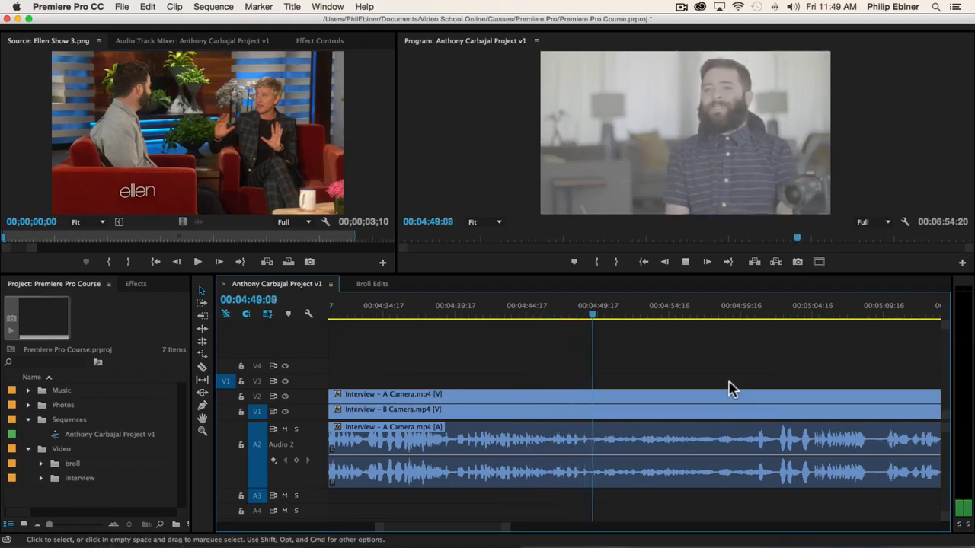
{"action": "key", "text": "space"}
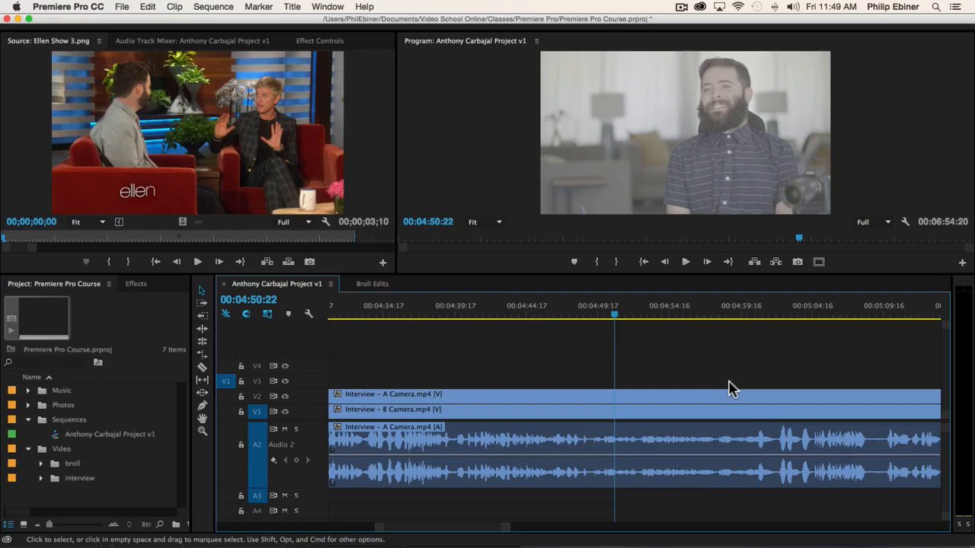
{"action": "key", "text": "space"}
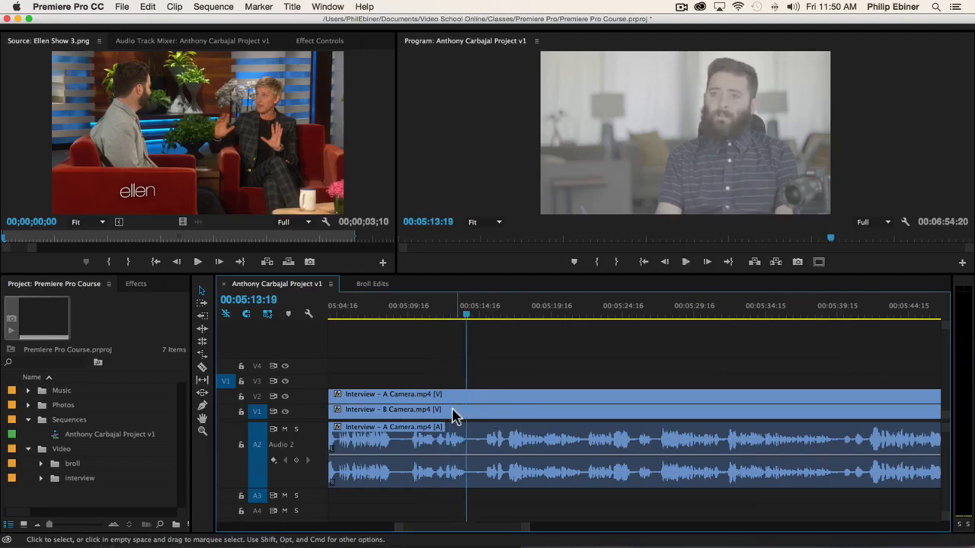
{"action": "key", "text": "space"}
{"action": "key", "text": "c"}
{"action": "left_click", "coordinate": [411, 399], "text": "shift"}
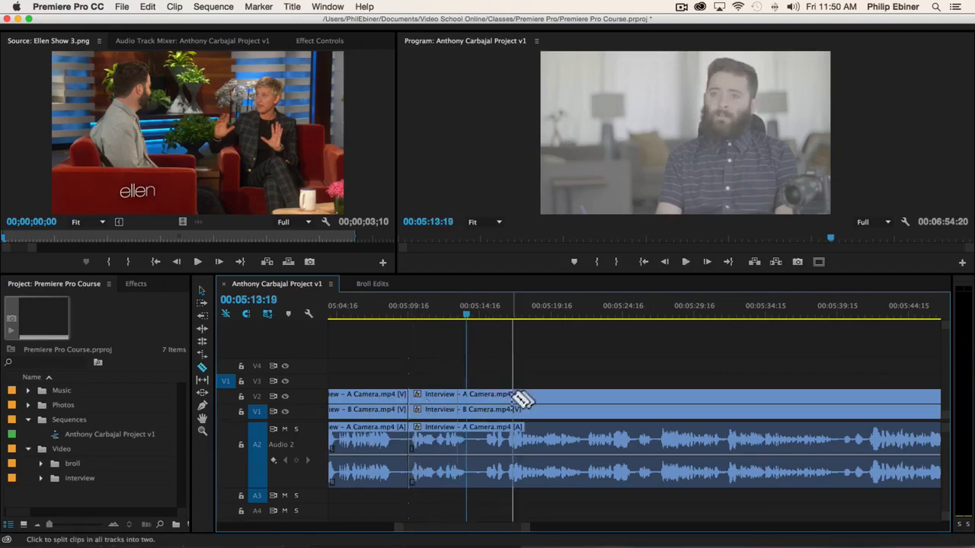
Split all tracks at the statement's end, 00:05:13:19, move its A Camera video segment from V2 up to V3, and resume playback.
{"action": "left_click", "coordinate": [467, 403], "text": "shift"}
{"action": "key", "text": "v"}
{"action": "key", "text": "space"}
{"action": "key", "text": "space"}
{"action": "left_click_drag", "start_coordinate": [420, 404], "coordinate": [421, 383]}
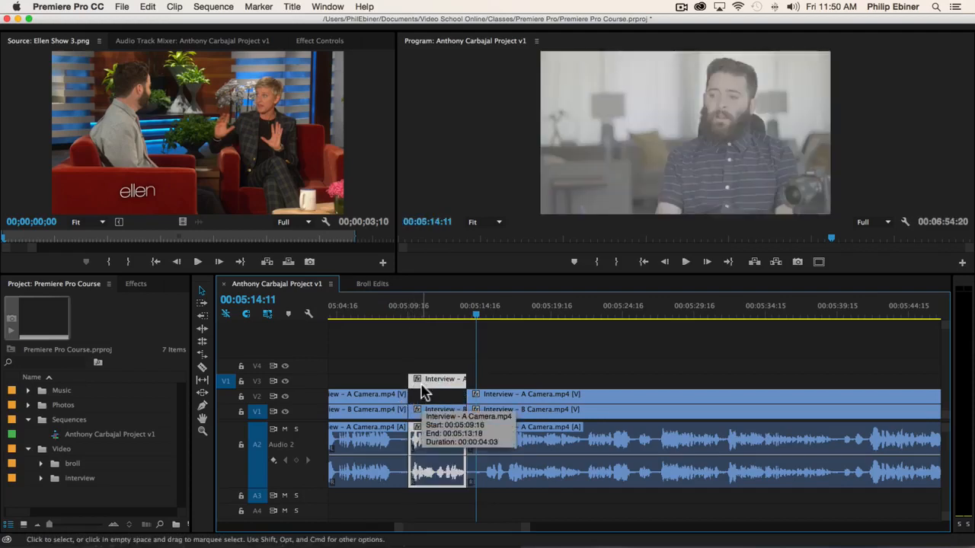
{"action": "left_click", "coordinate": [551, 367]}
{"action": "key", "text": "space"}
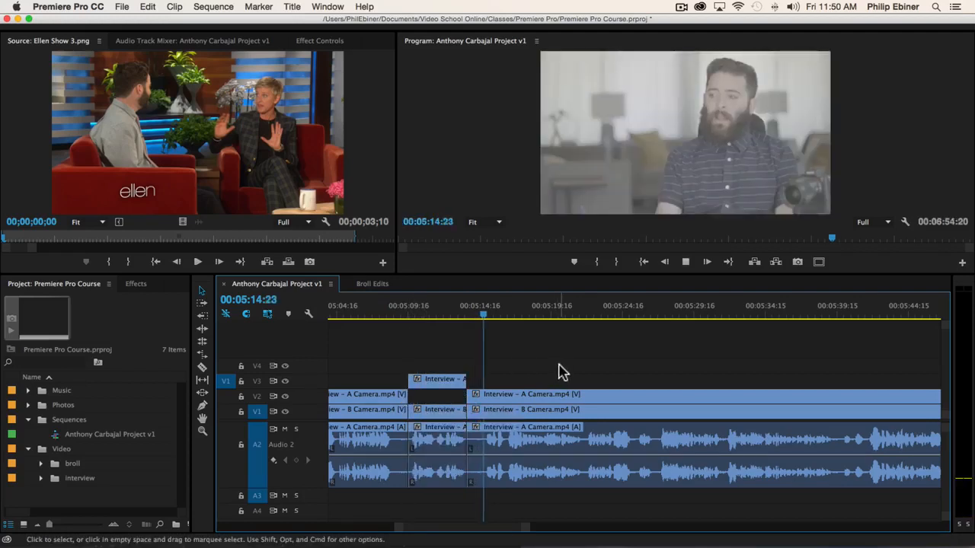